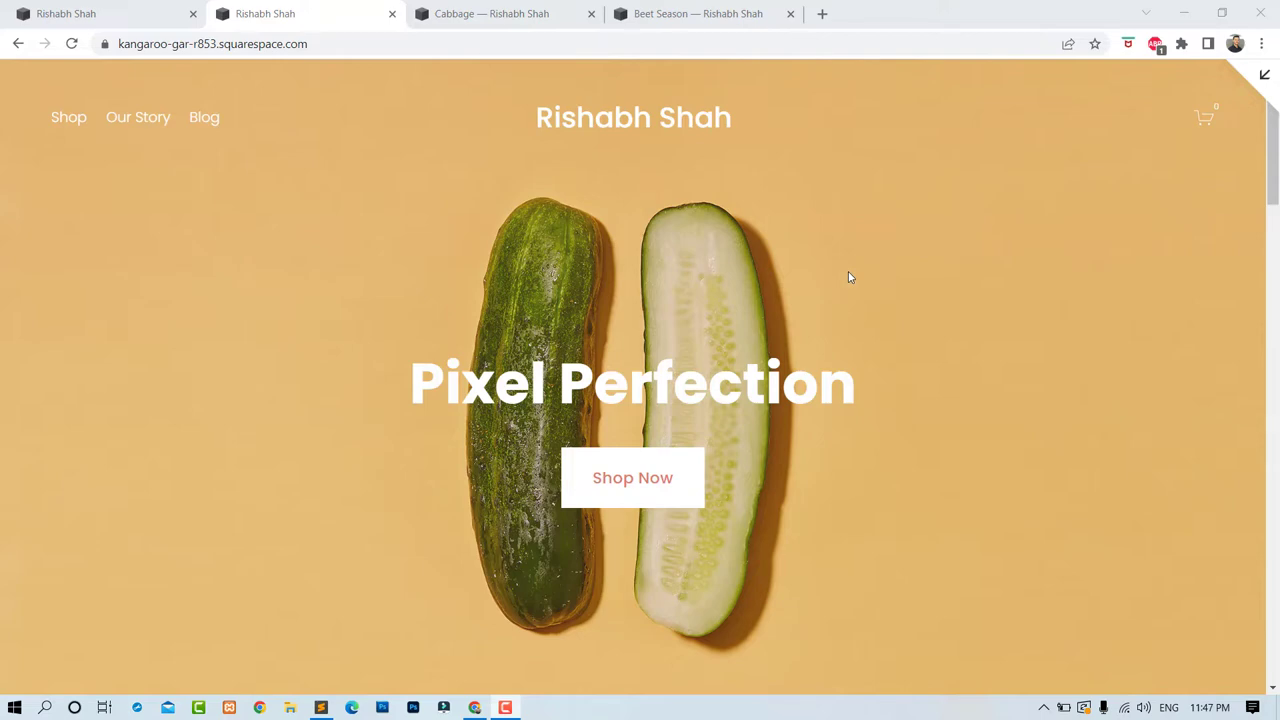
Scroll the Pixel Perfection home page, then follow the Blog navigation link
scroll(848, 277, down, 2)
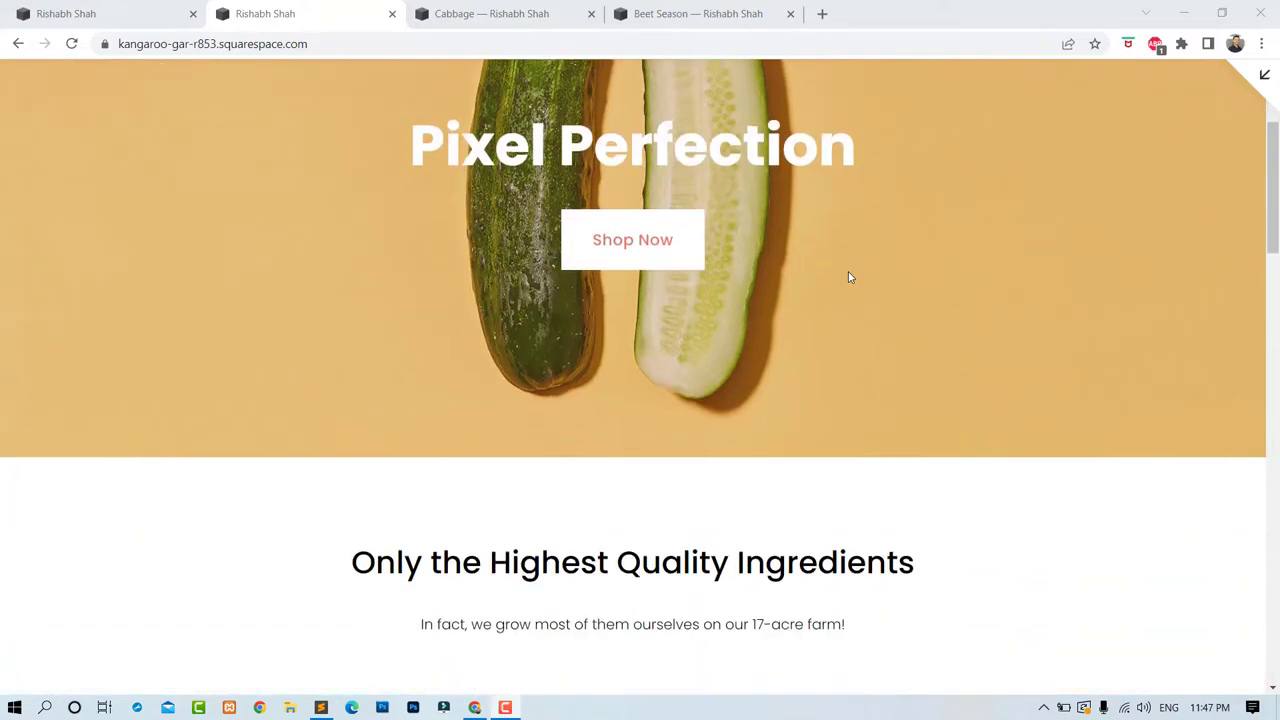
scroll(848, 277, up, 2)
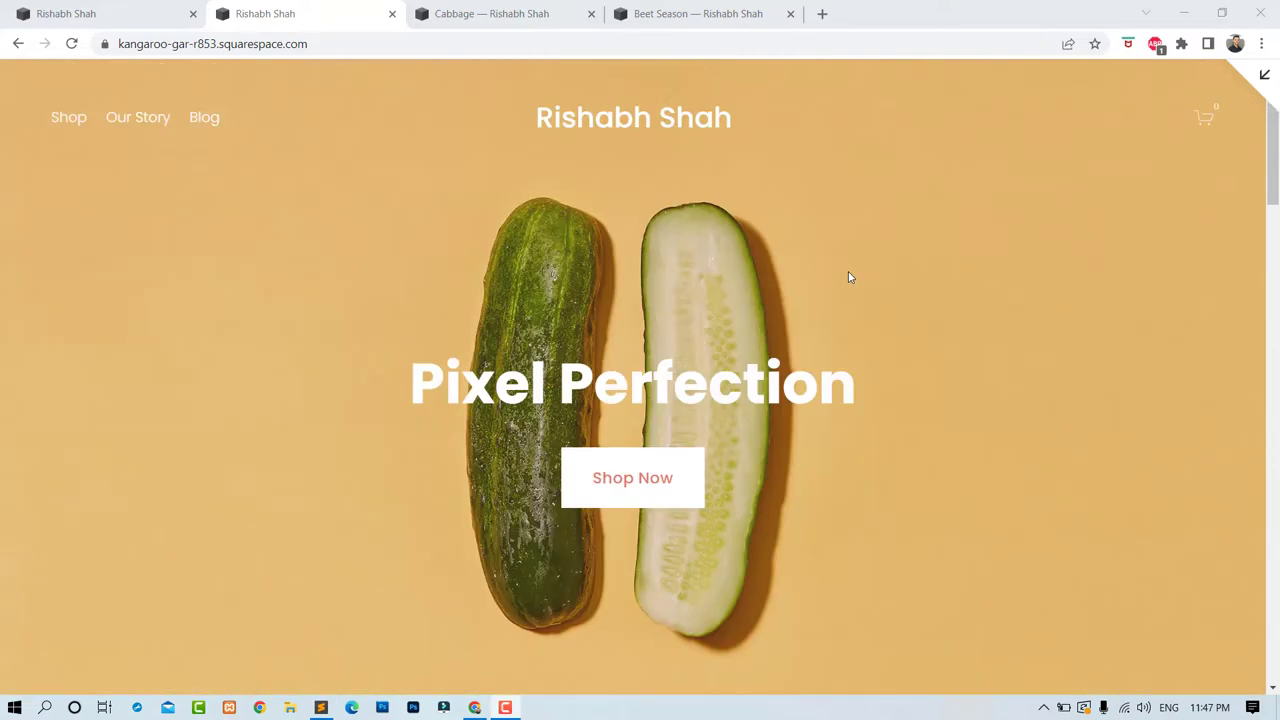
click(205, 122)
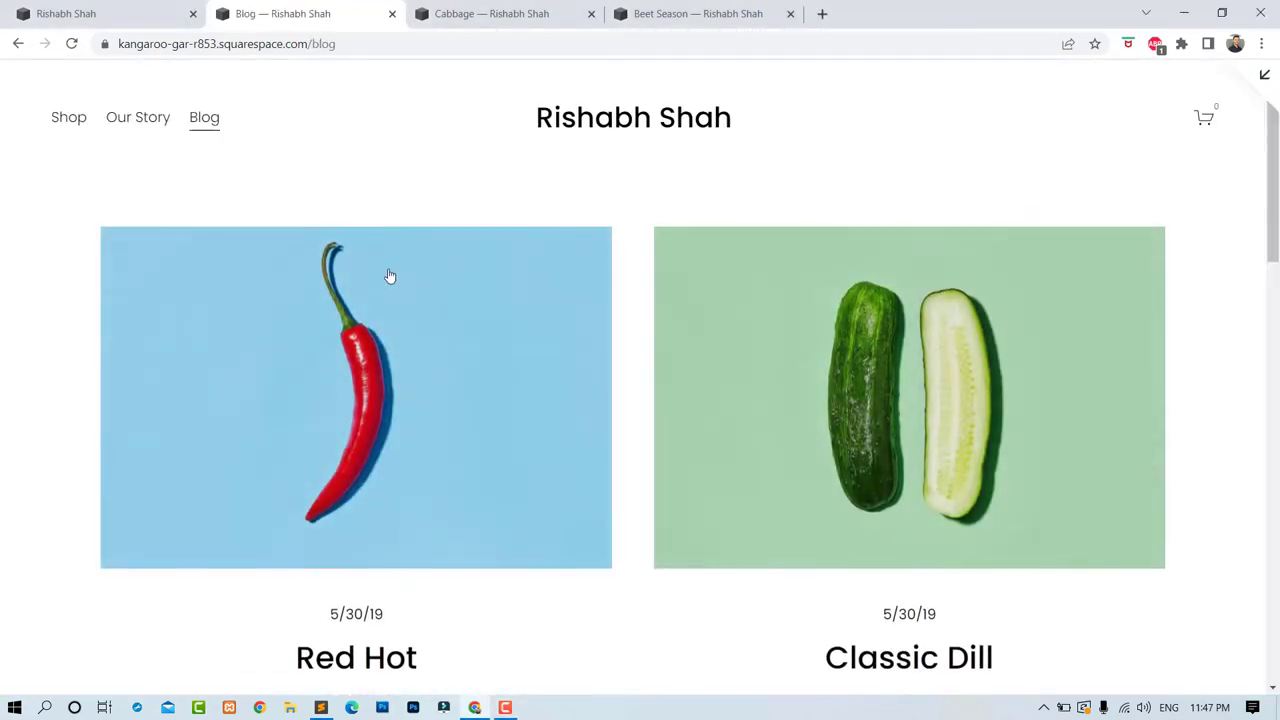
Scroll the blog list and open the Cabbage post from its cabbage image
scroll(836, 213, down, 3)
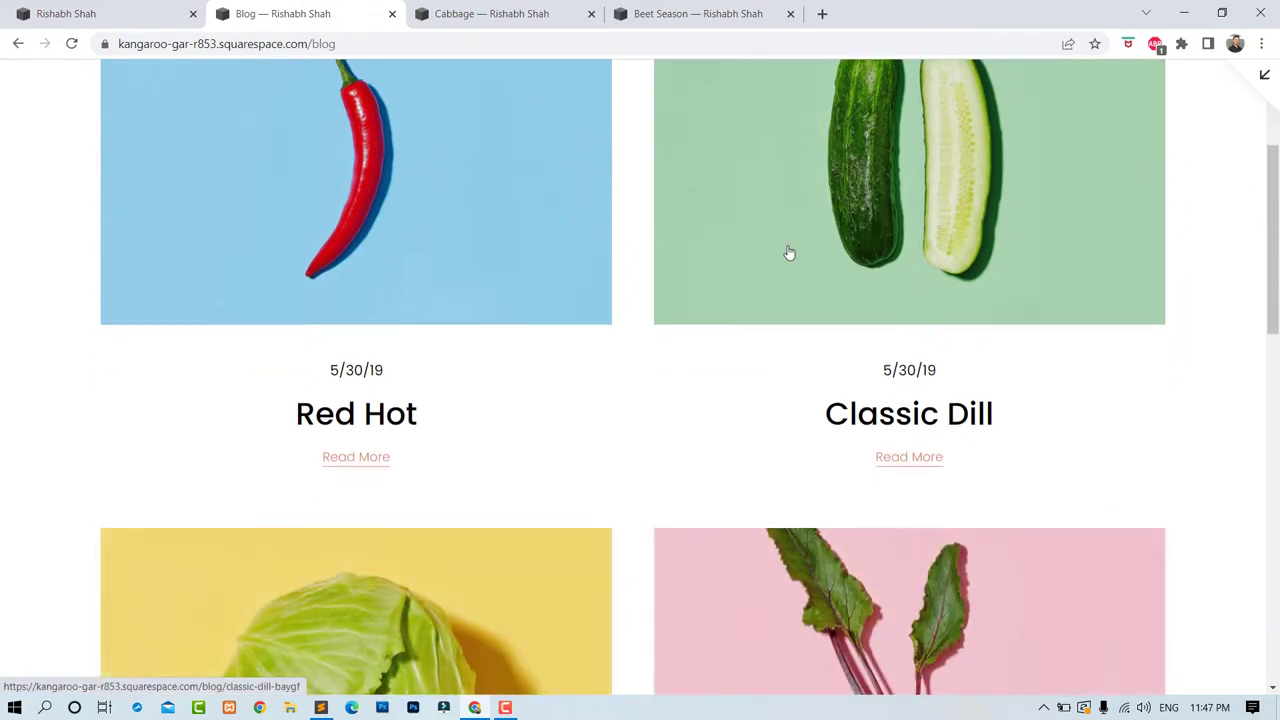
scroll(576, 393, down, 3)
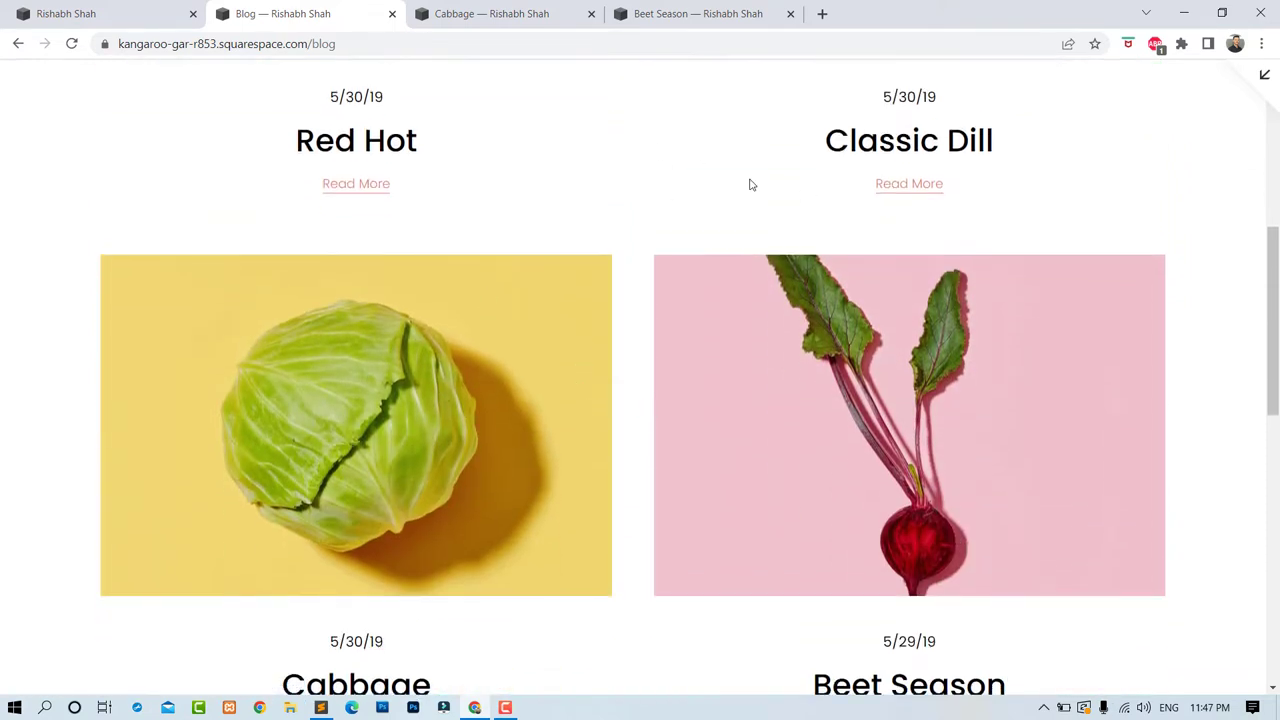
scroll(750, 184, down, 4)
scroll(631, 386, down, 4)
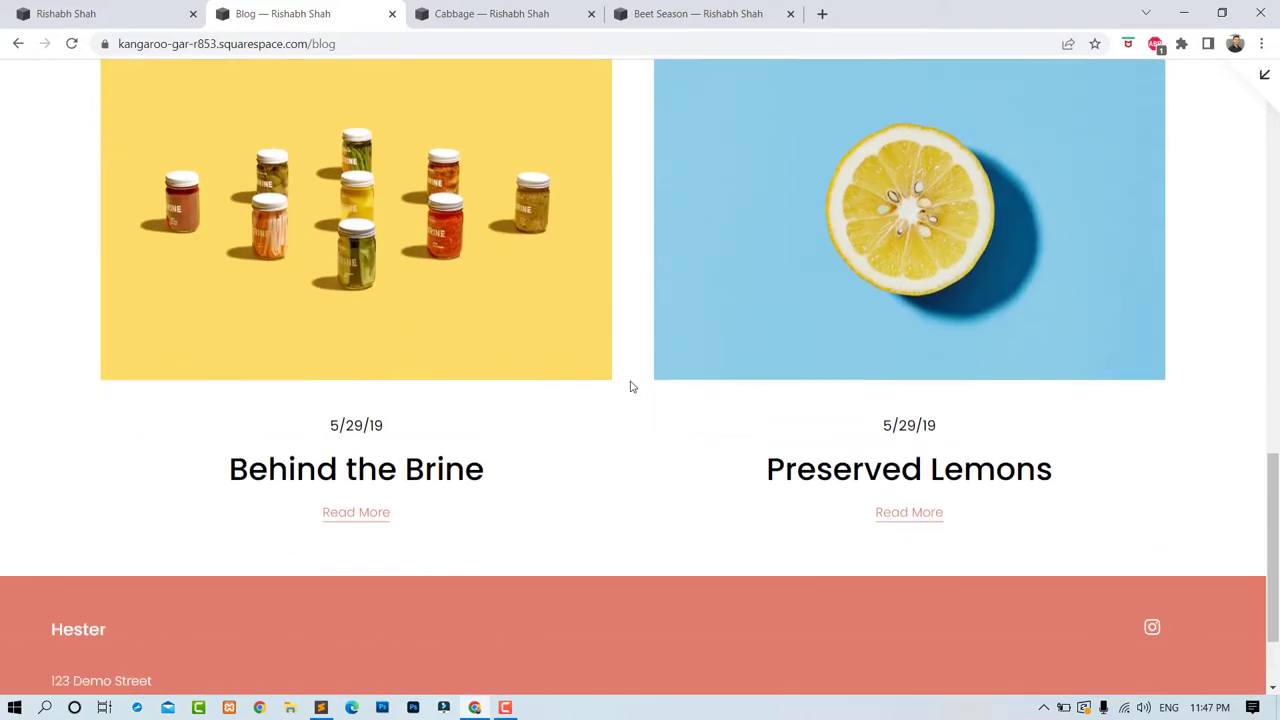
scroll(631, 386, up, 7)
scroll(631, 386, up, 5)
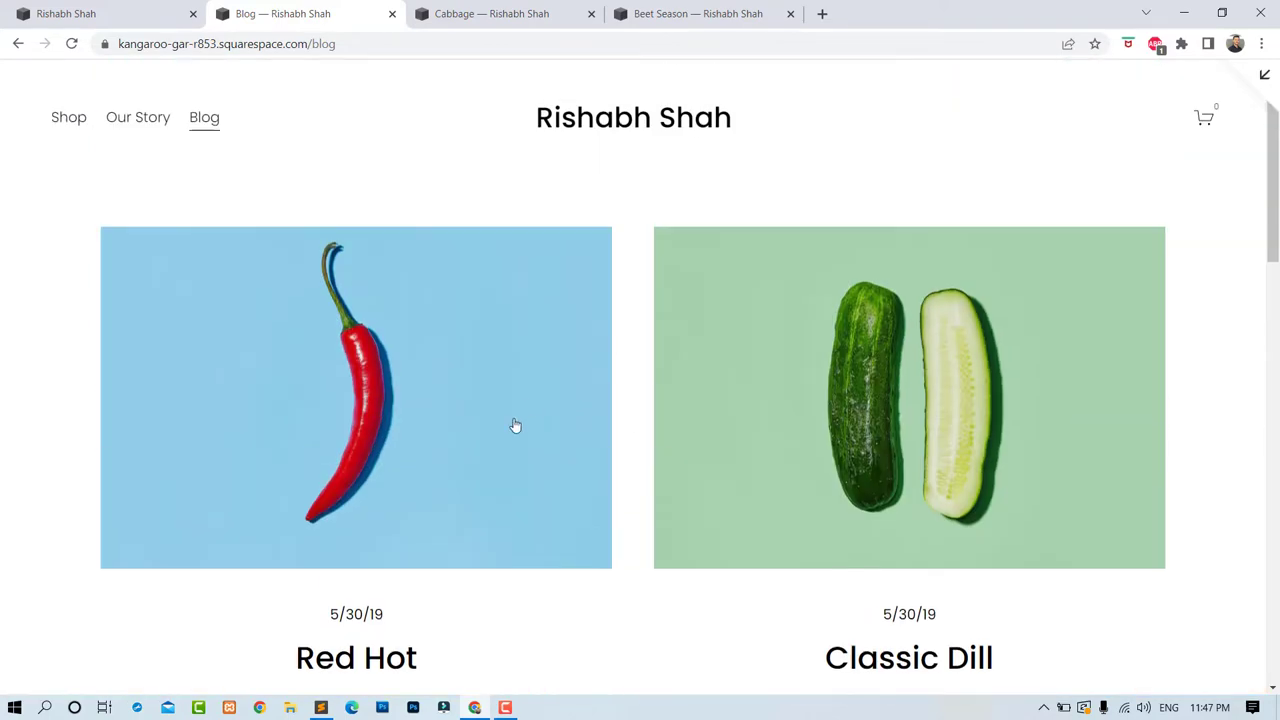
scroll(697, 466, down, 2)
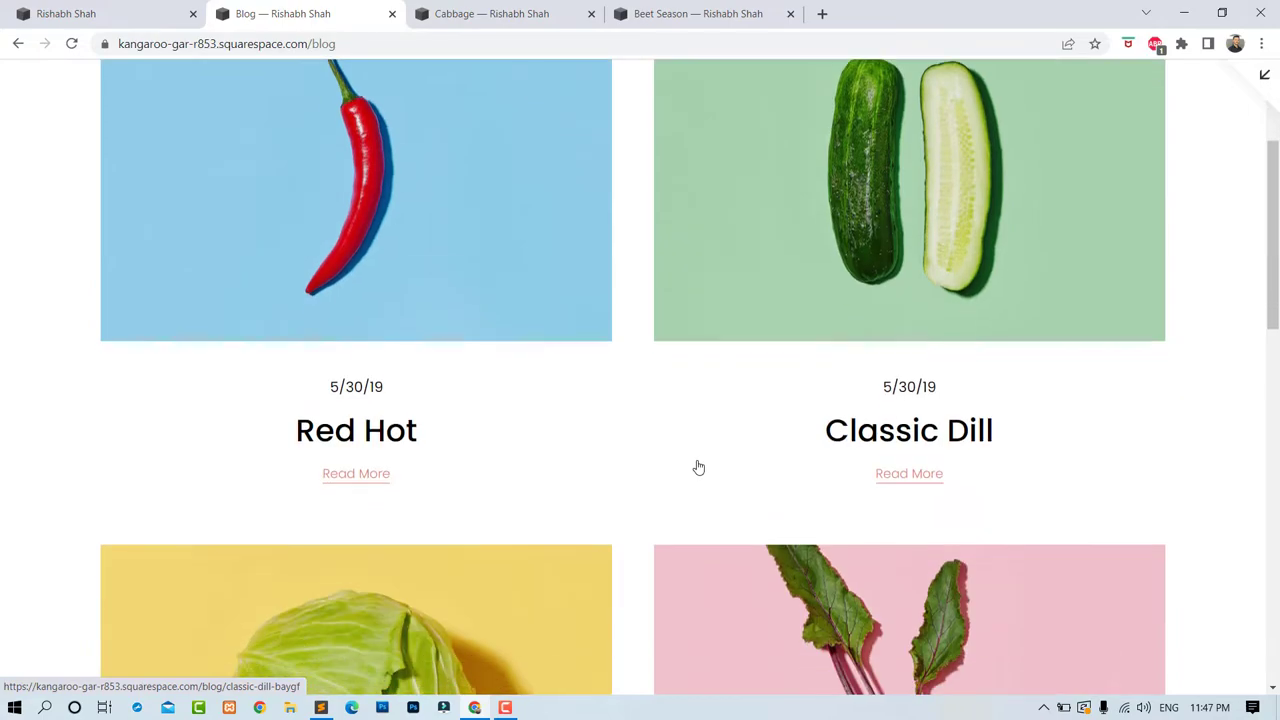
scroll(580, 469, down, 2)
click(499, 466)
scroll(670, 291, down, 5)
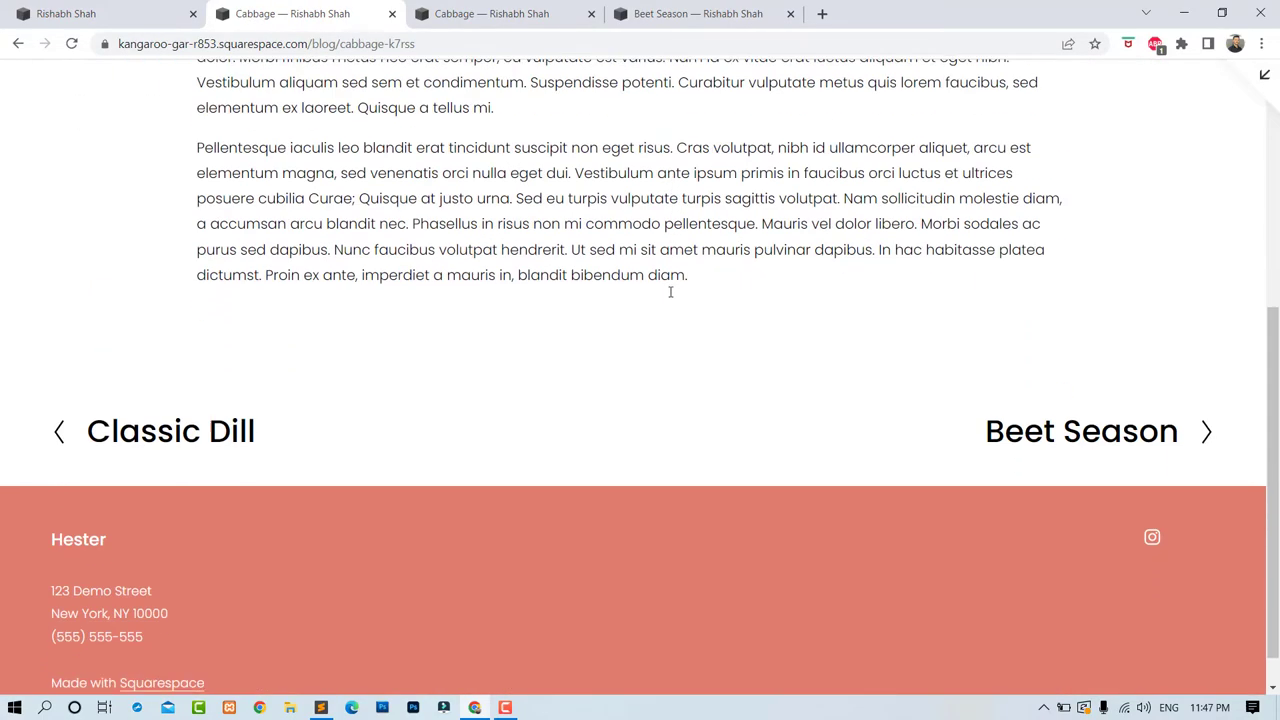
scroll(670, 291, up, 4)
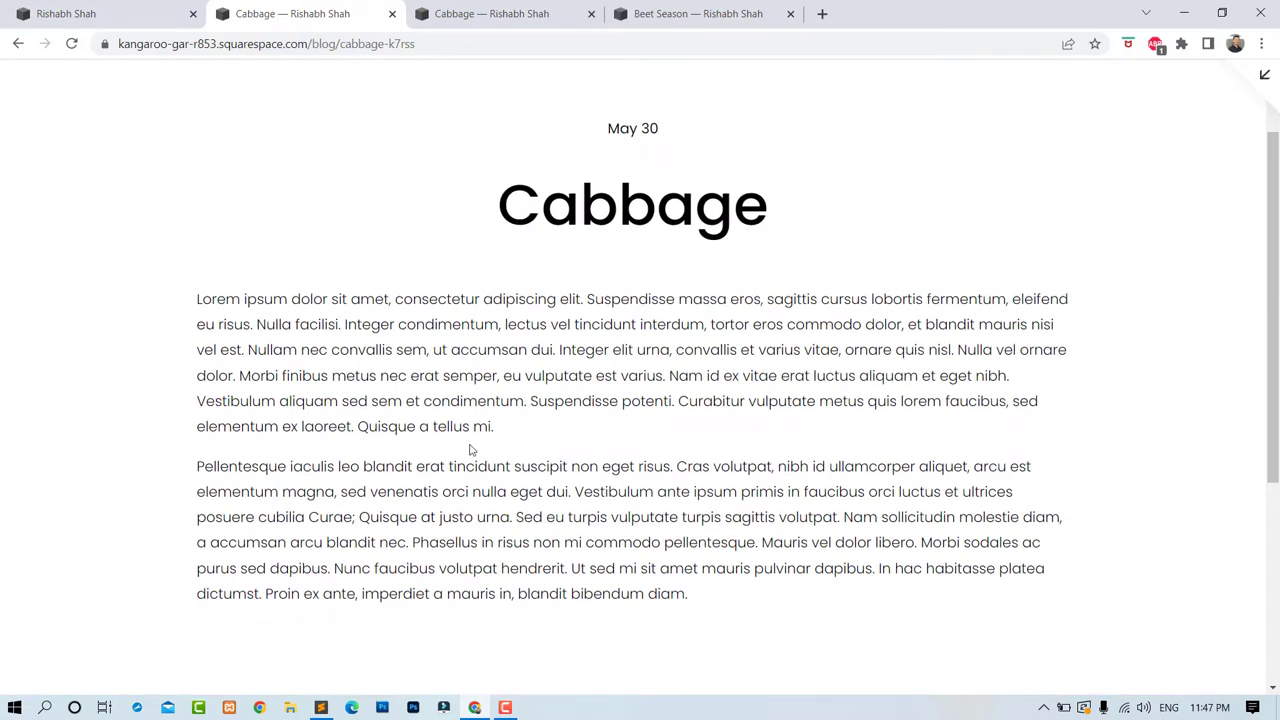
scroll(593, 445, up, 1)
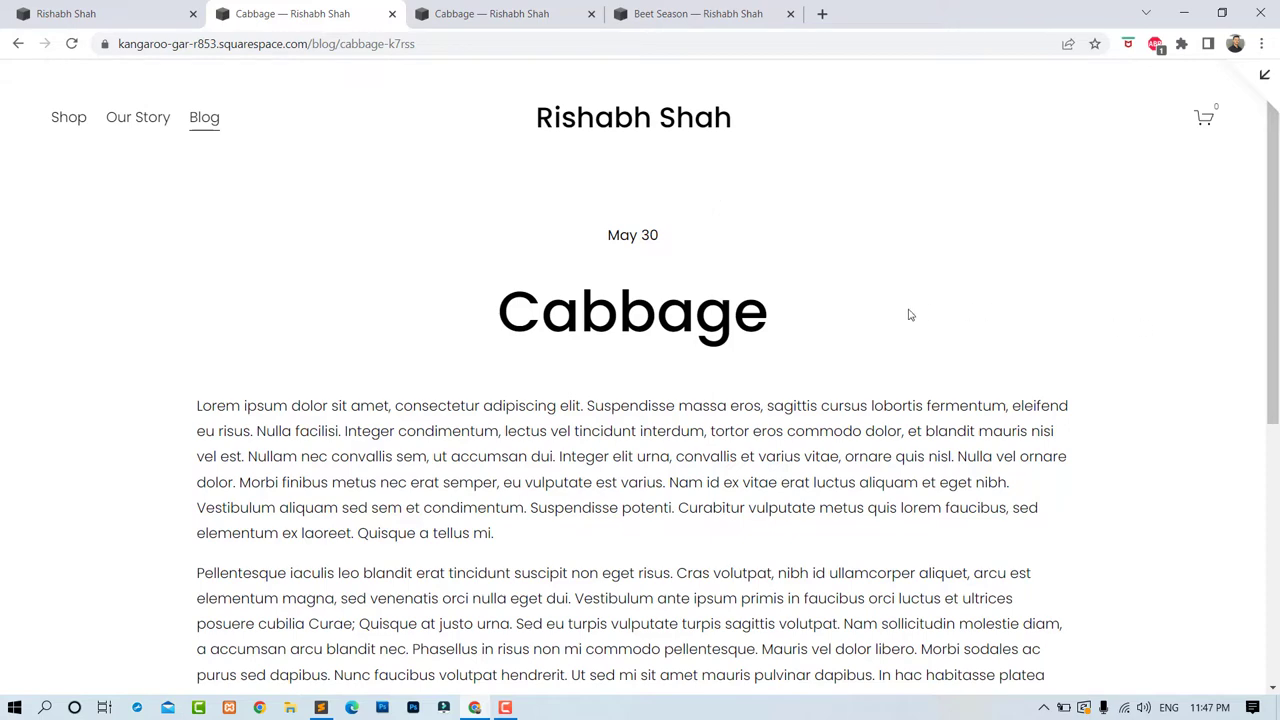
scroll(909, 314, down, 3)
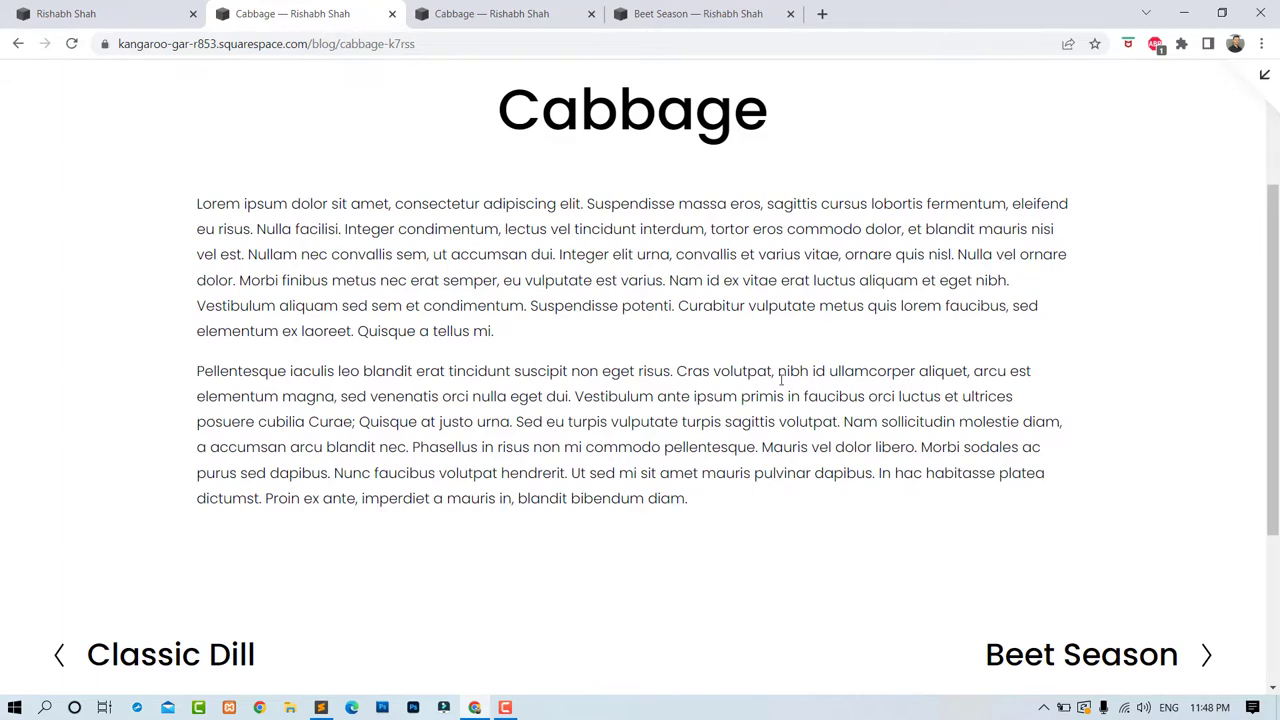
scroll(780, 378, up, 3)
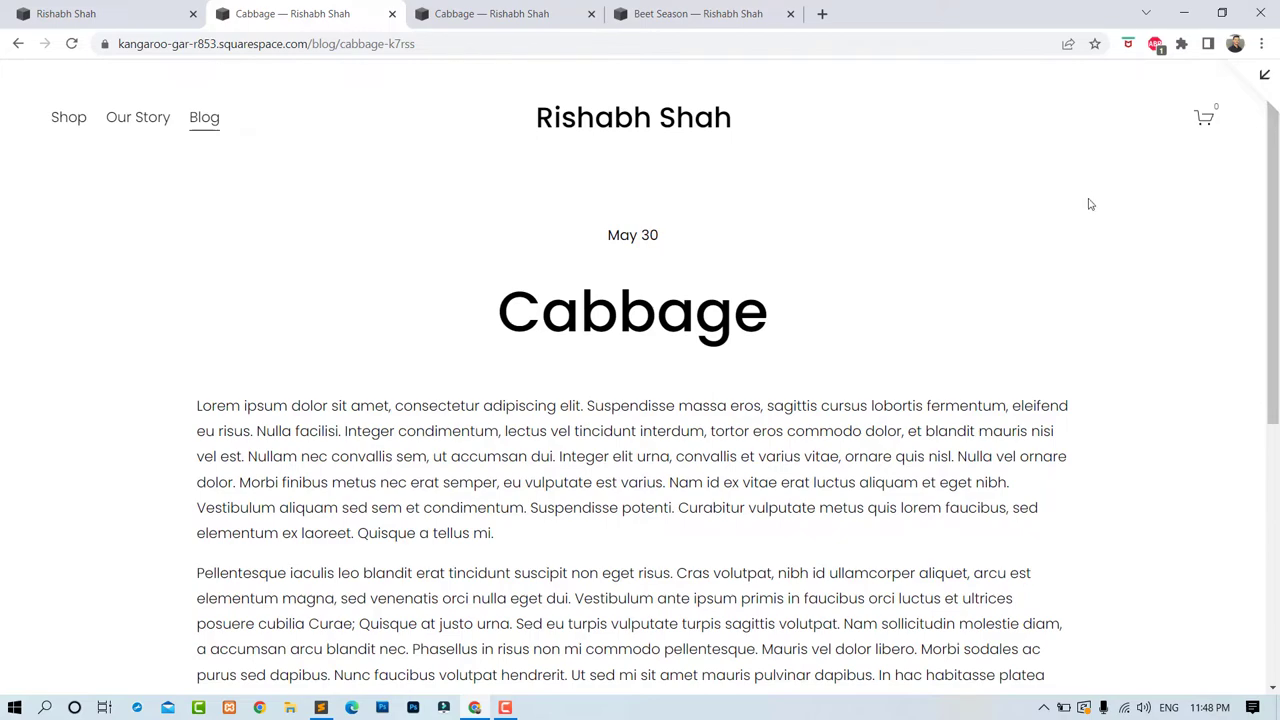
scroll(1072, 321, down, 3)
scroll(1072, 321, up, 3)
Switch to the other browser copy of the Cabbage post and look through it
click(500, 22)
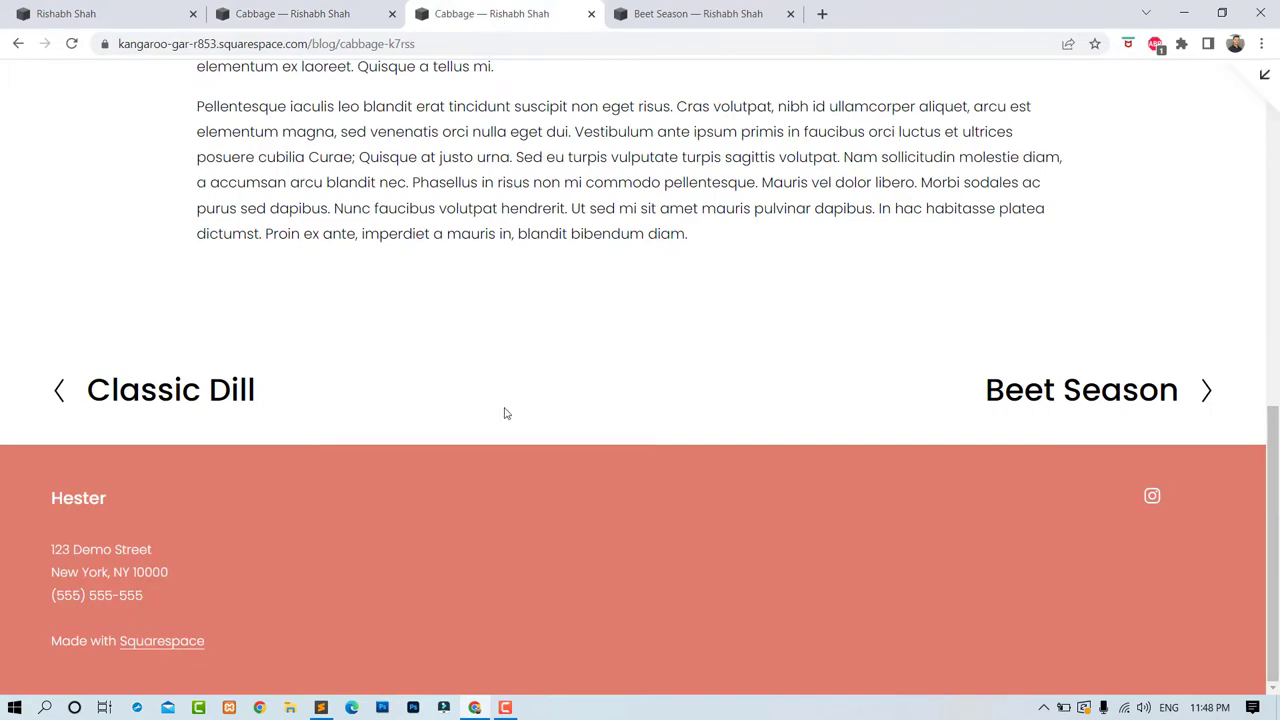
scroll(506, 414, up, 7)
scroll(505, 413, up, 1)
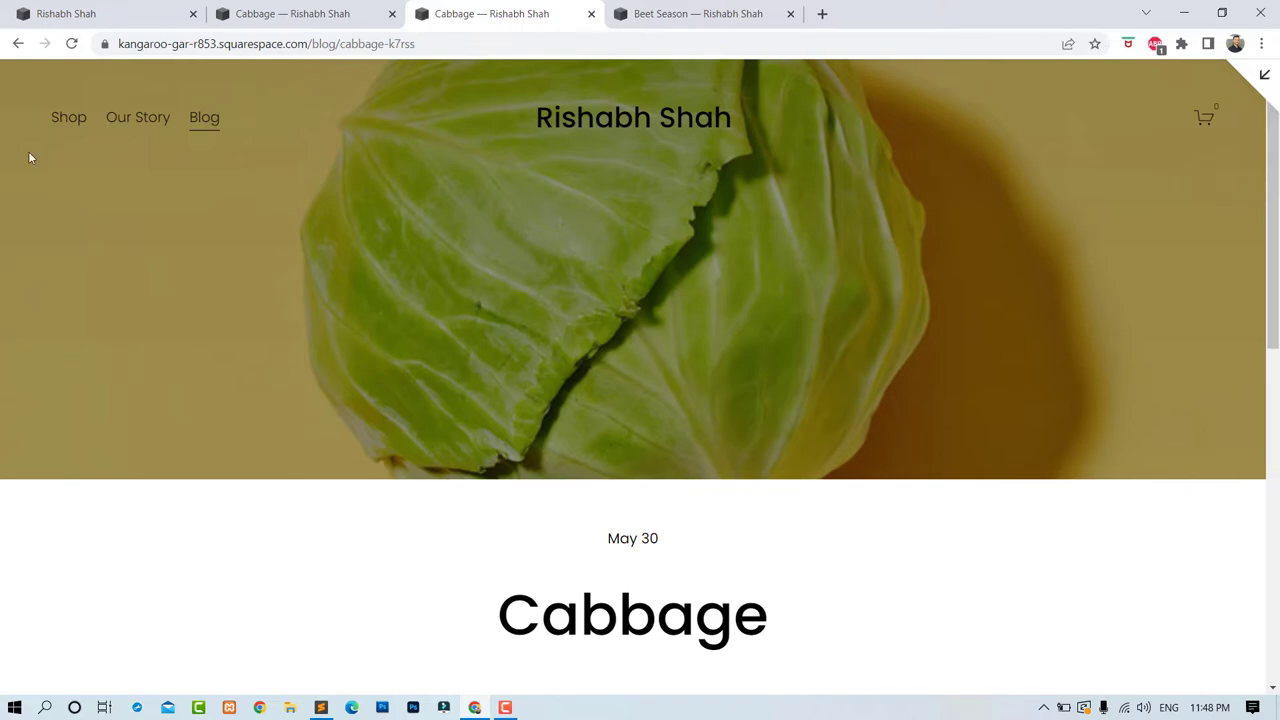
scroll(951, 328, down, 4)
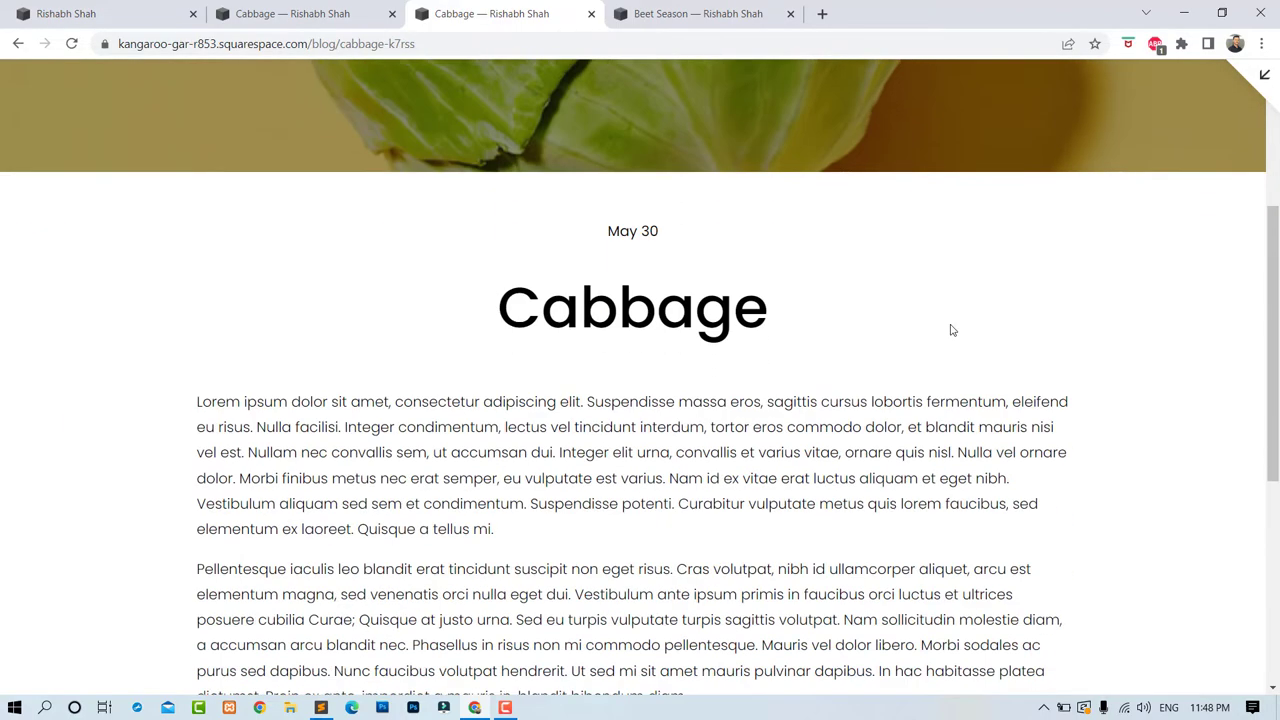
scroll(951, 330, up, 4)
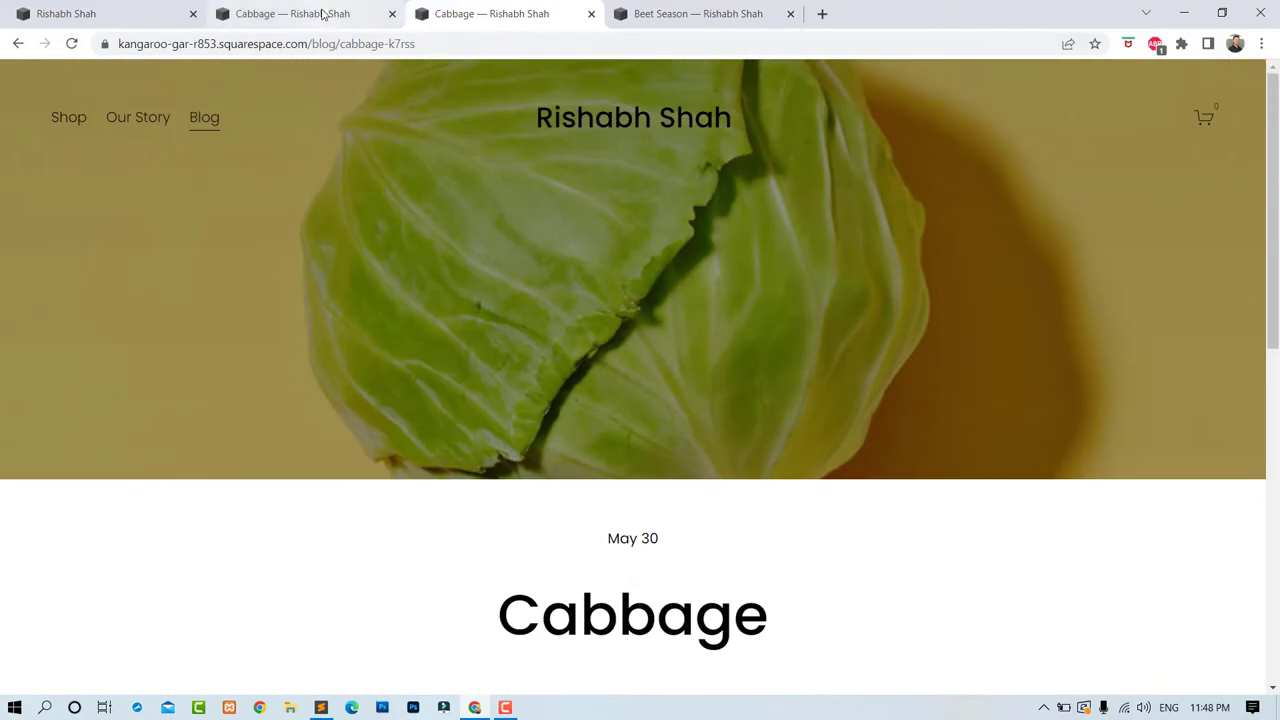
Compare it with the Cabbage post that has no banner image
click(325, 14)
scroll(477, 349, down, 5)
scroll(477, 349, up, 5)
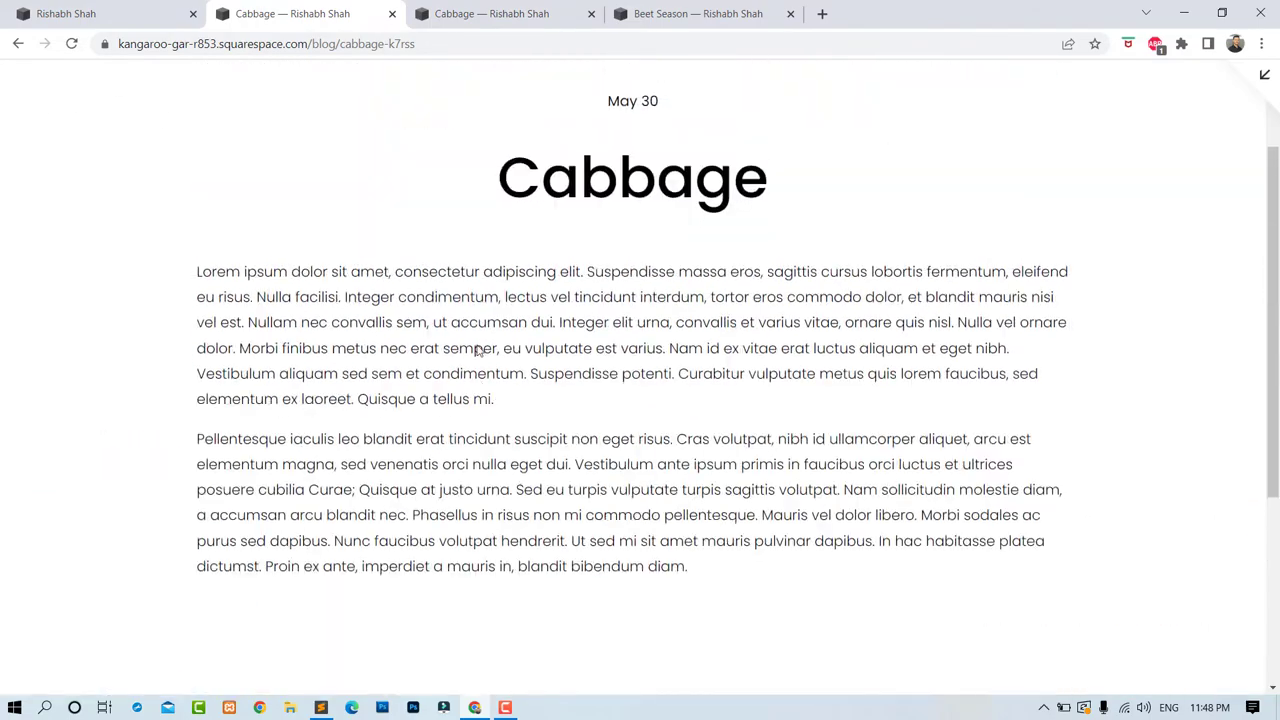
scroll(733, 313, down, 5)
scroll(731, 320, up, 5)
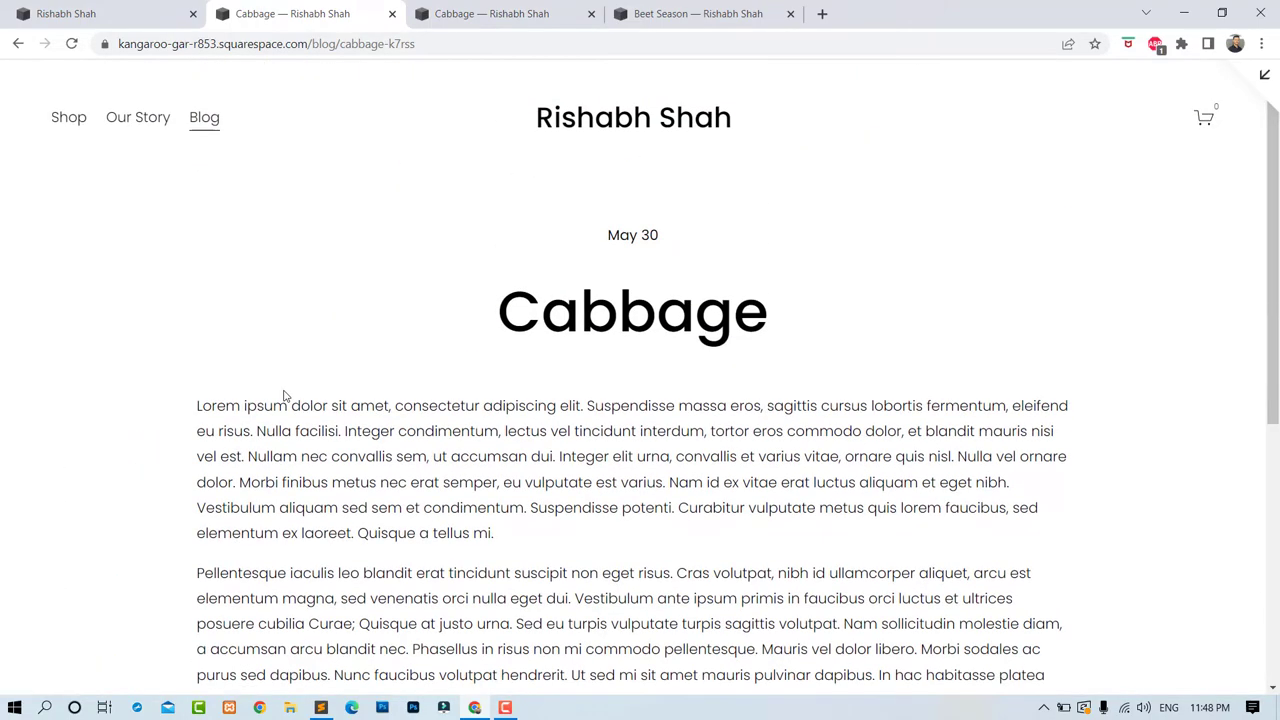
scroll(284, 397, down, 5)
scroll(284, 397, up, 5)
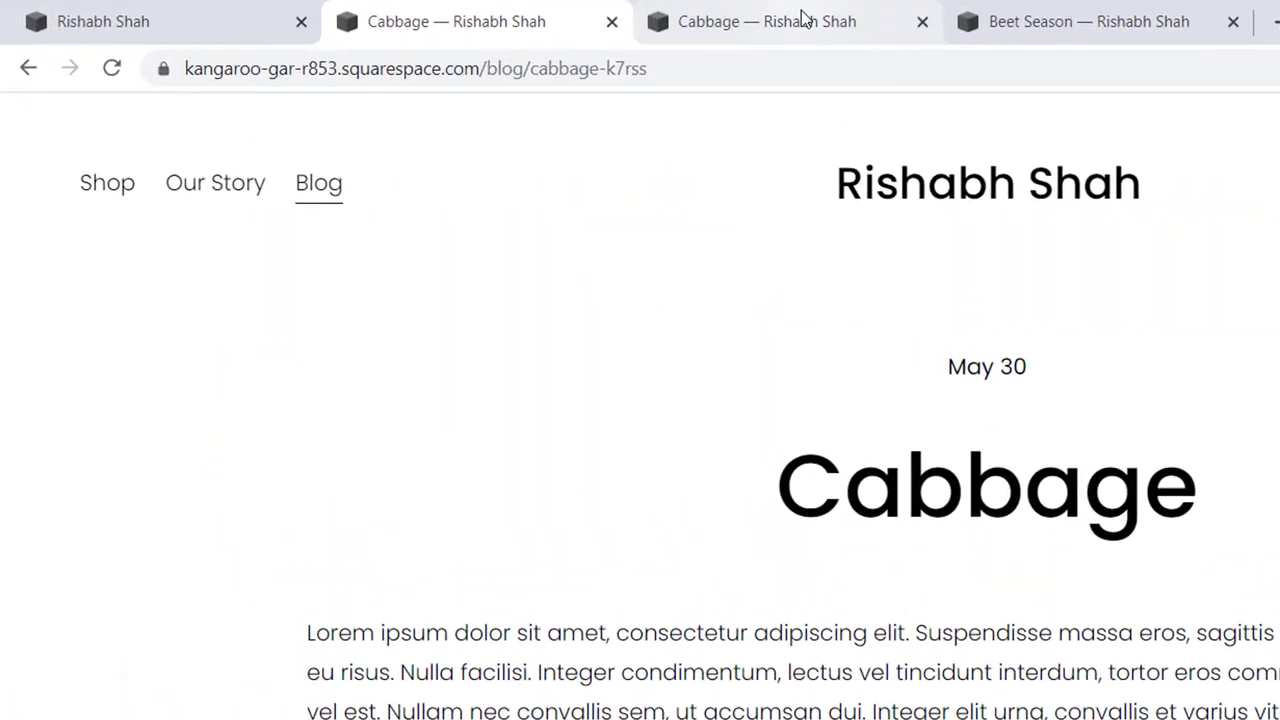
Check the bannered Cabbage post and the Beet Season post, then return to the Pages editor
click(779, 21)
scroll(1018, 688, down, 4)
scroll(1018, 688, up, 4)
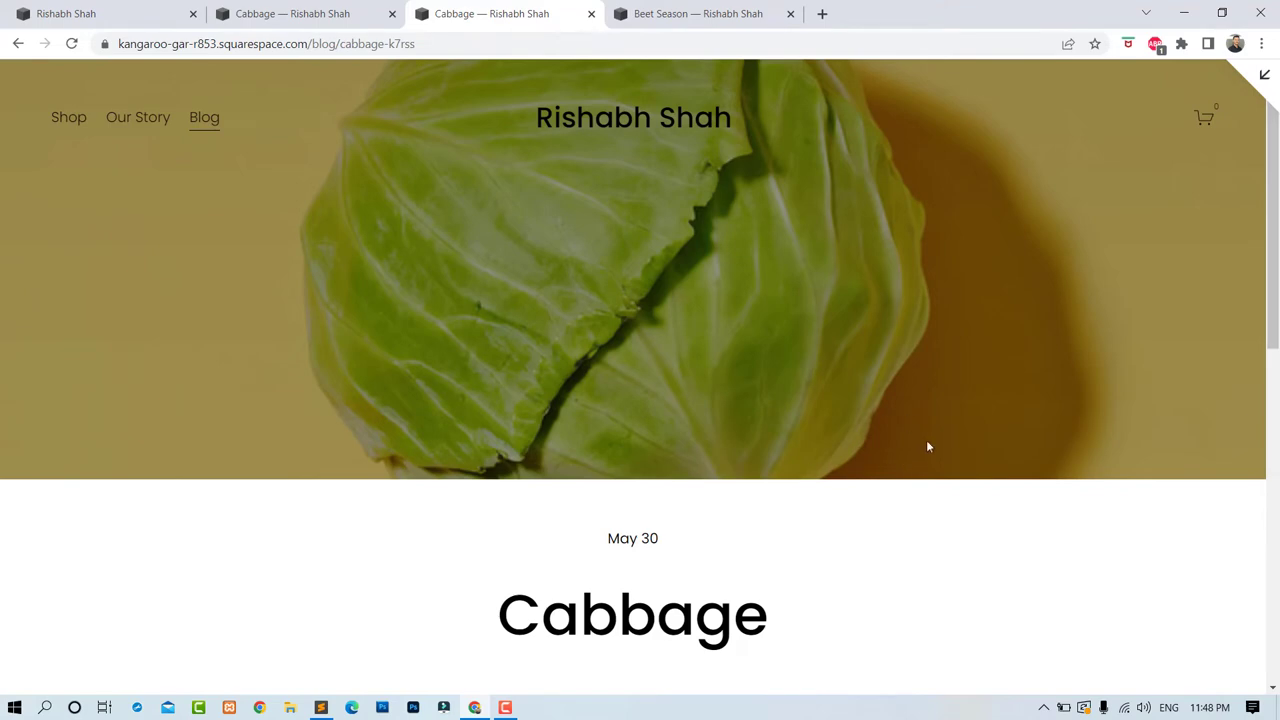
click(710, 14)
scroll(445, 381, down, 4)
scroll(445, 381, up, 4)
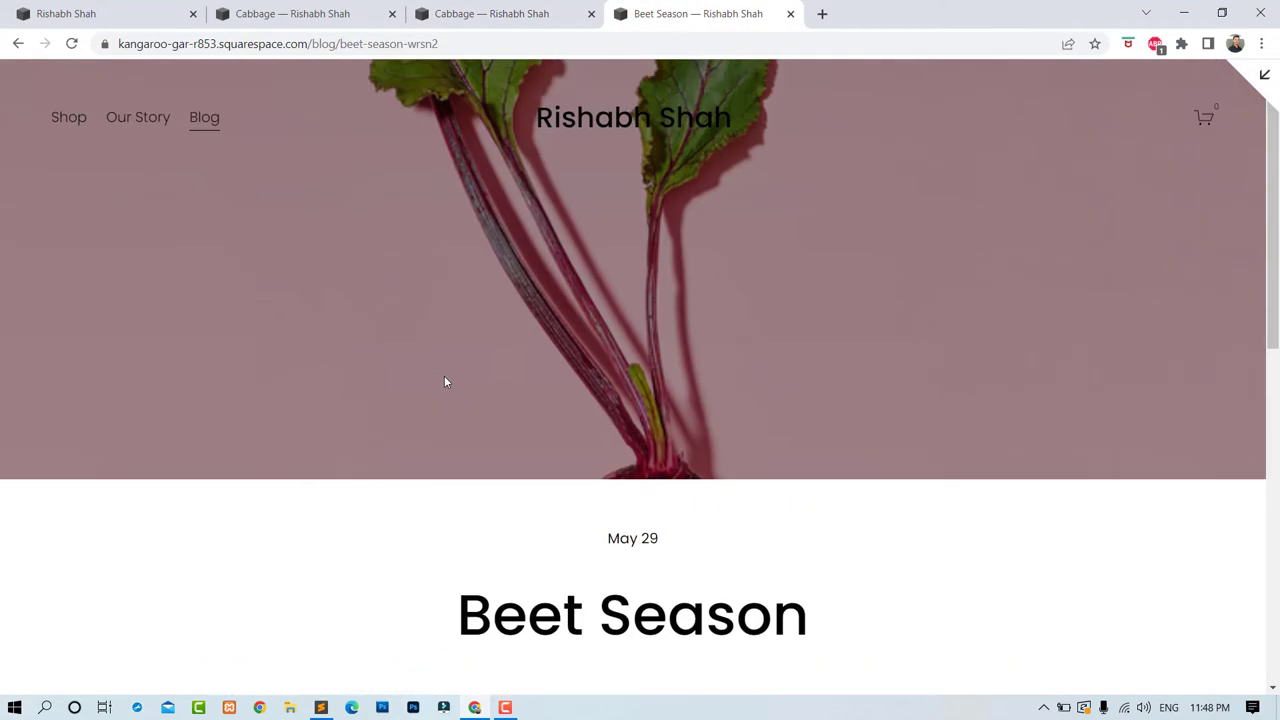
click(333, 27)
click(115, 20)
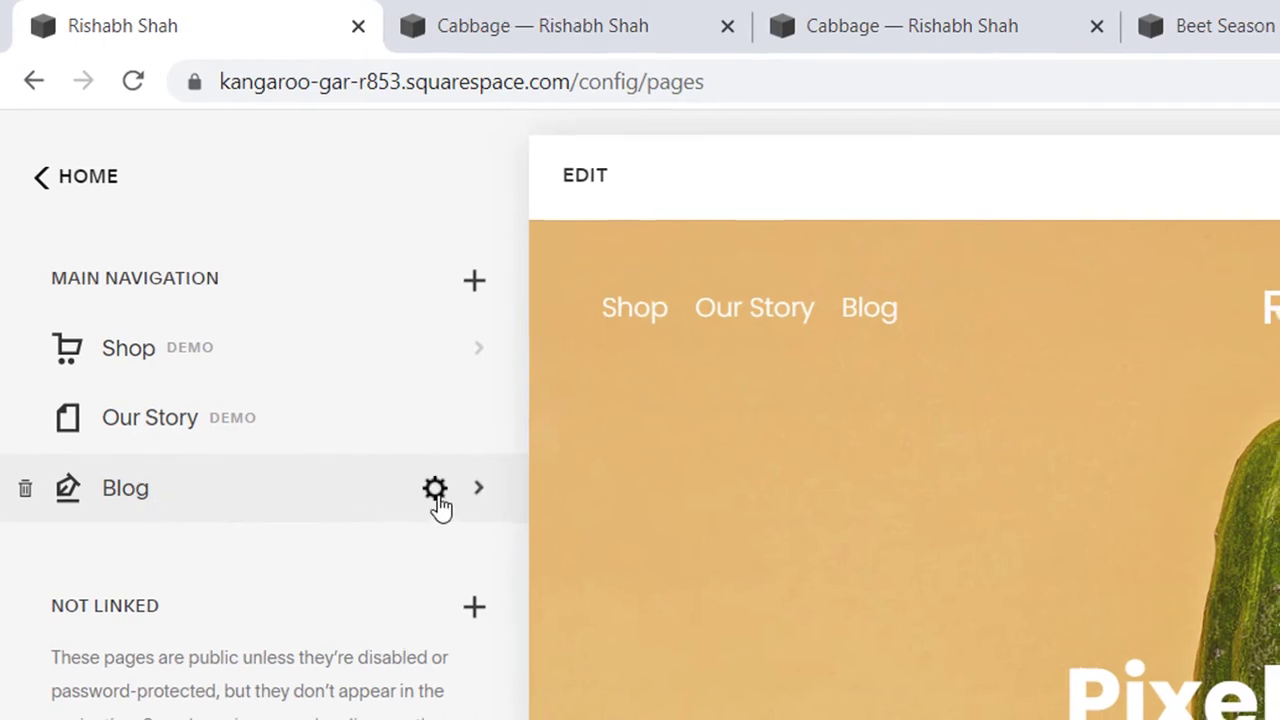
Open the Blog settings, then Advanced, then the empty Post Blog Item Code Injection page
click(437, 490)
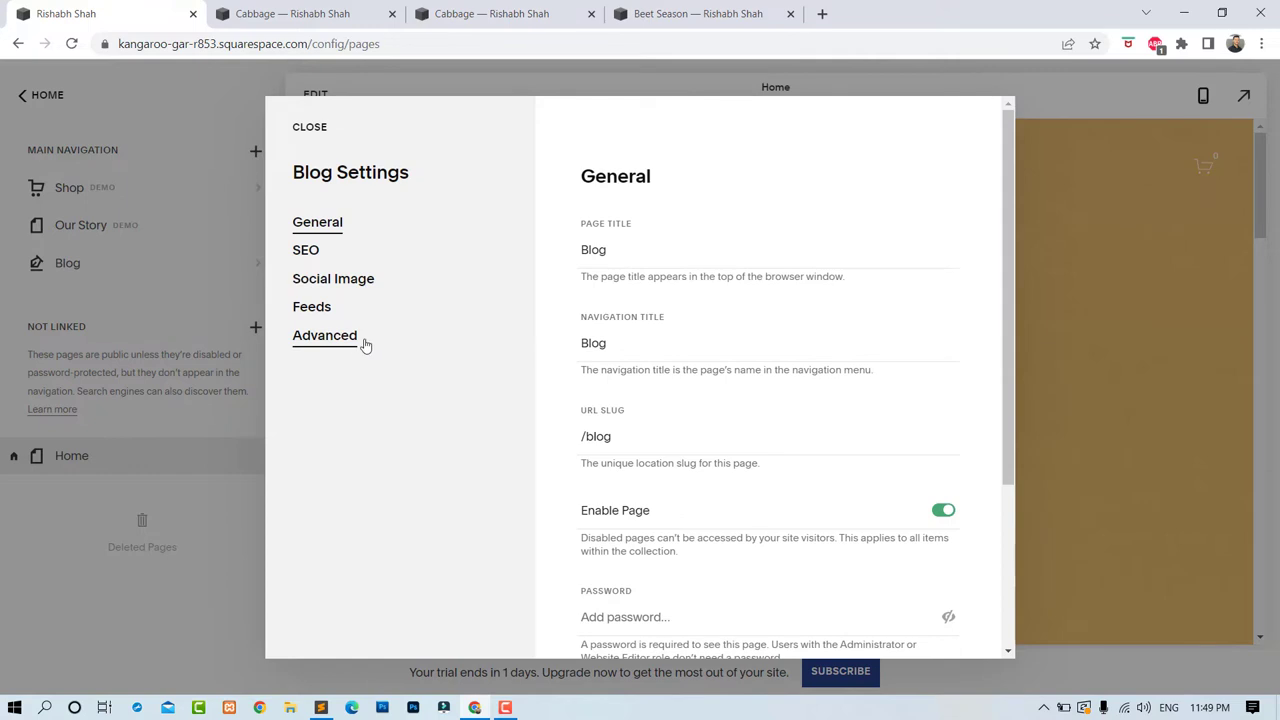
click(362, 342)
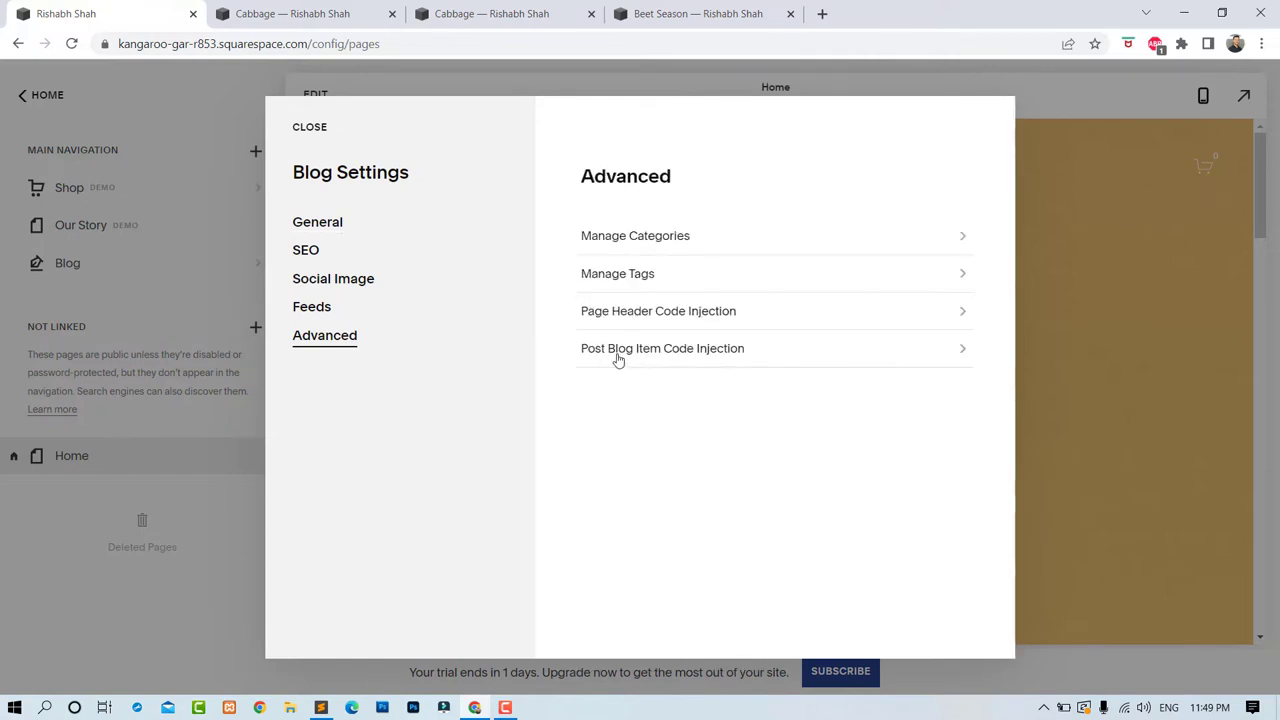
click(675, 362)
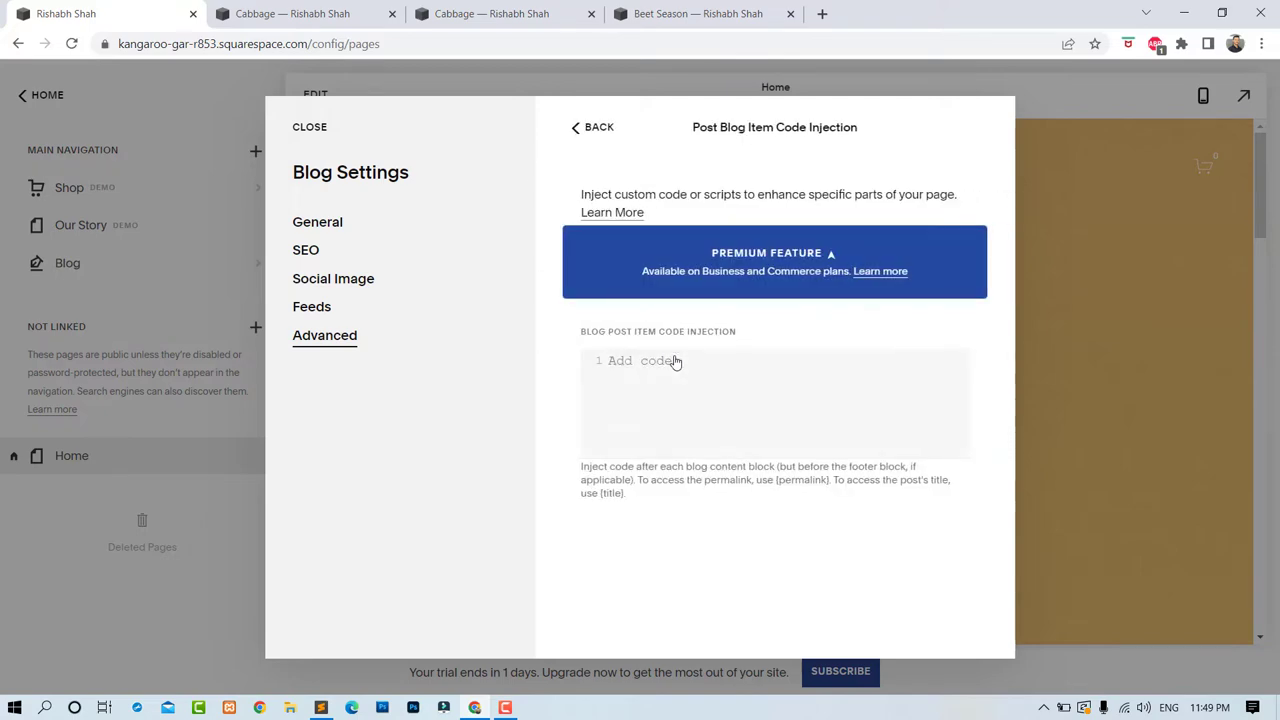
Copy the whole 11-line jQuery banner script from squarespace.html in Sublime Text
click(294, 707)
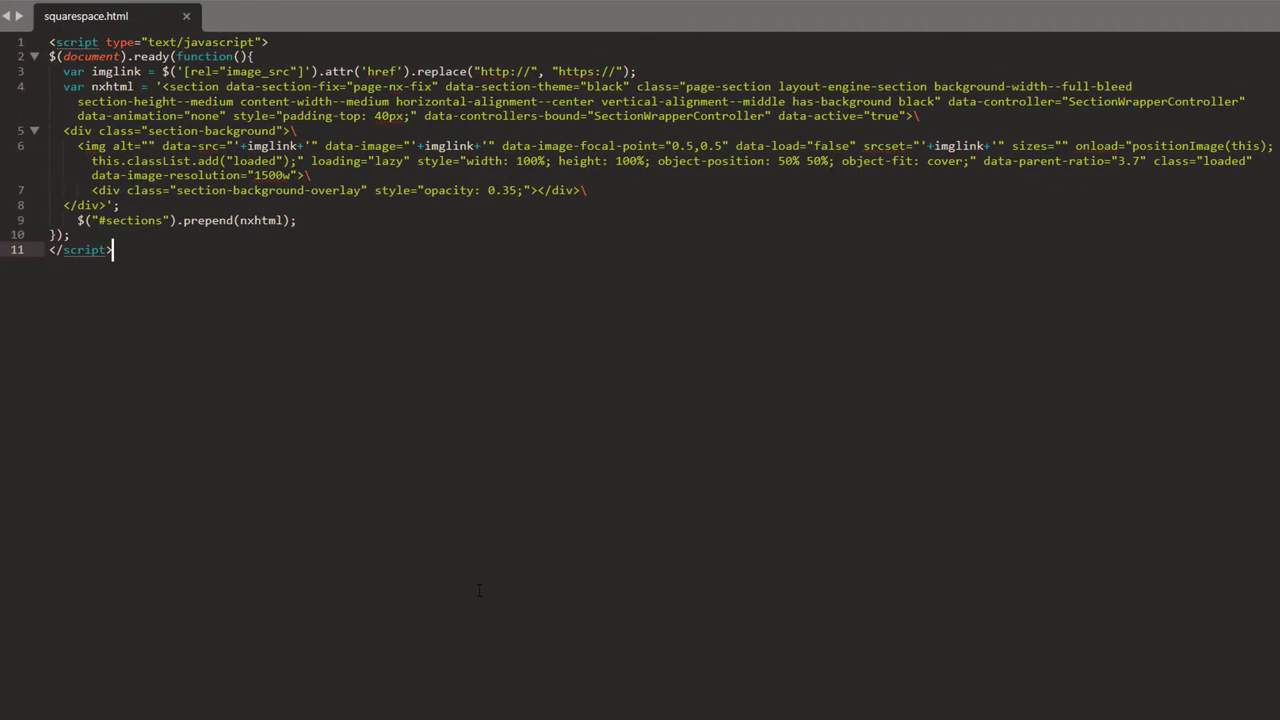
key(ctrl+a)
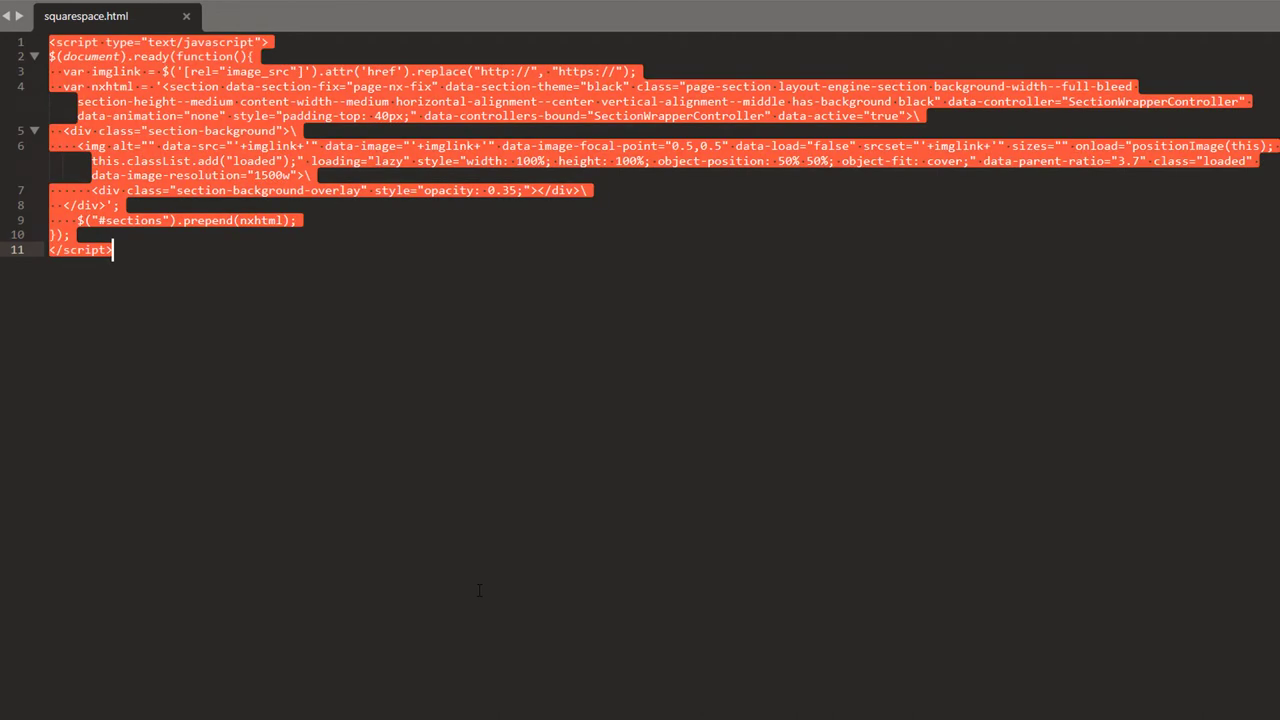
click(623, 416)
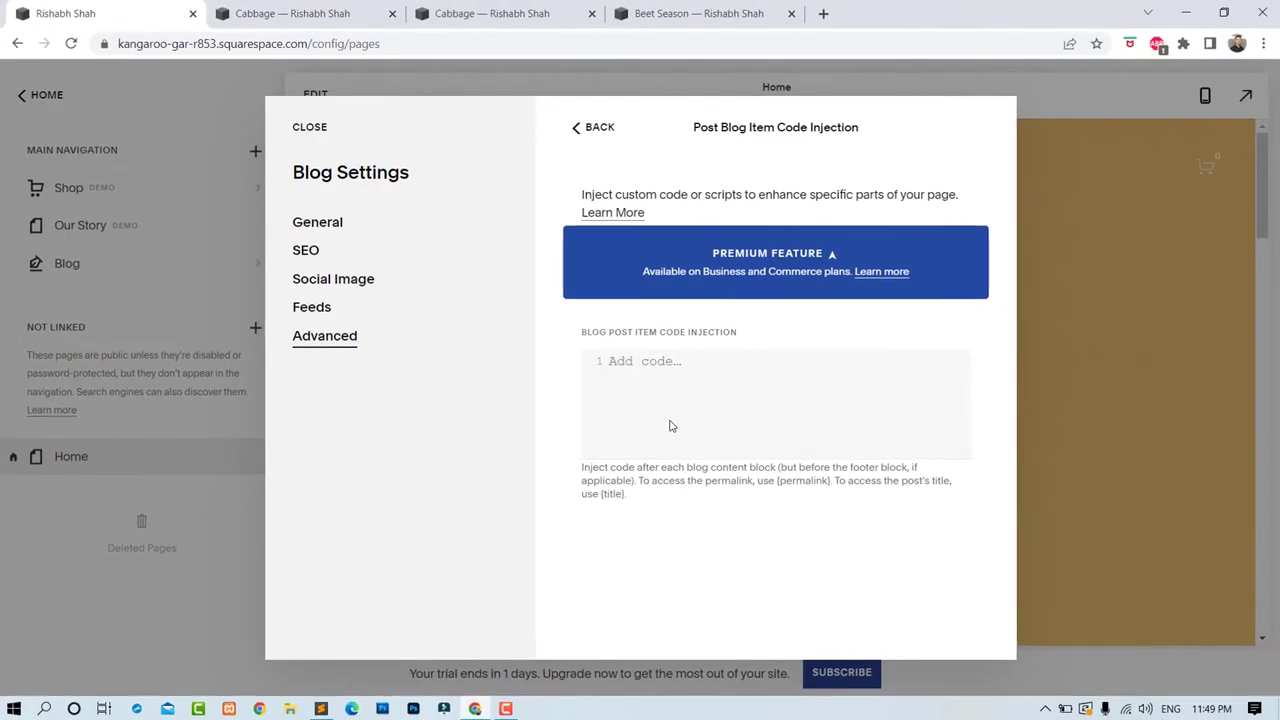
Paste the banner script into the Post Blog Item Code Injection box and save
click(656, 393)
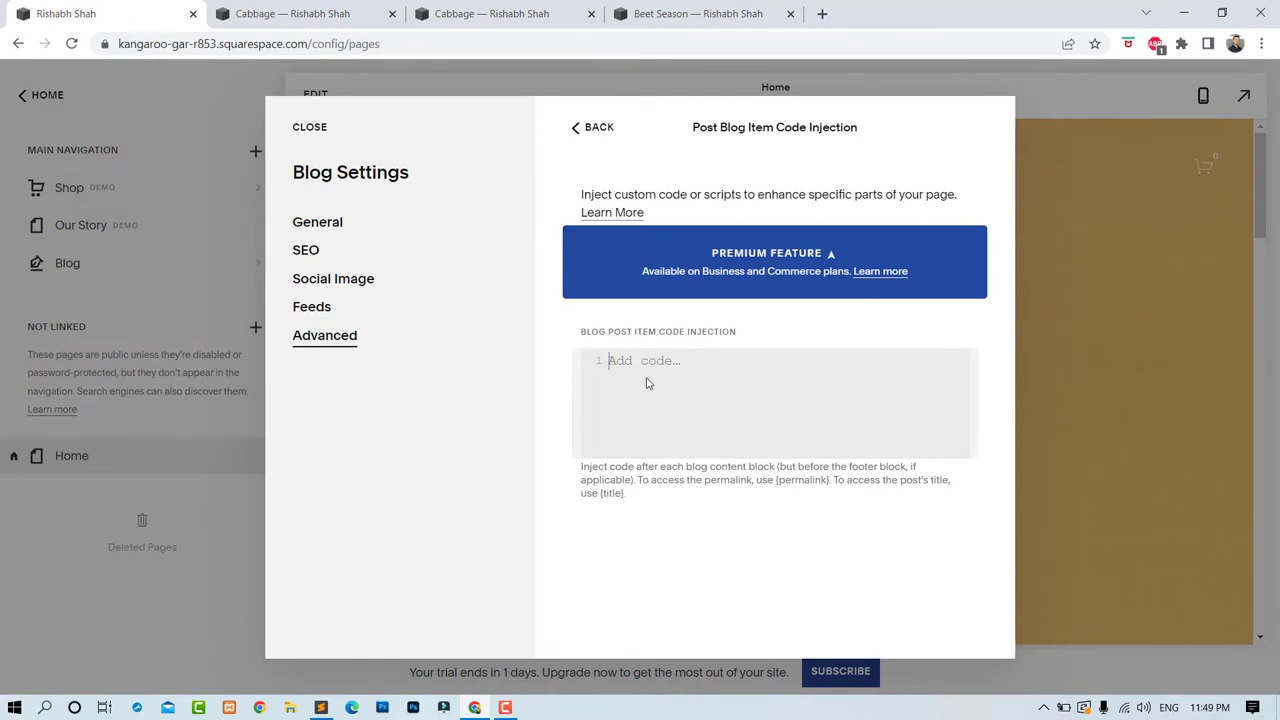
key(ctrl+v)
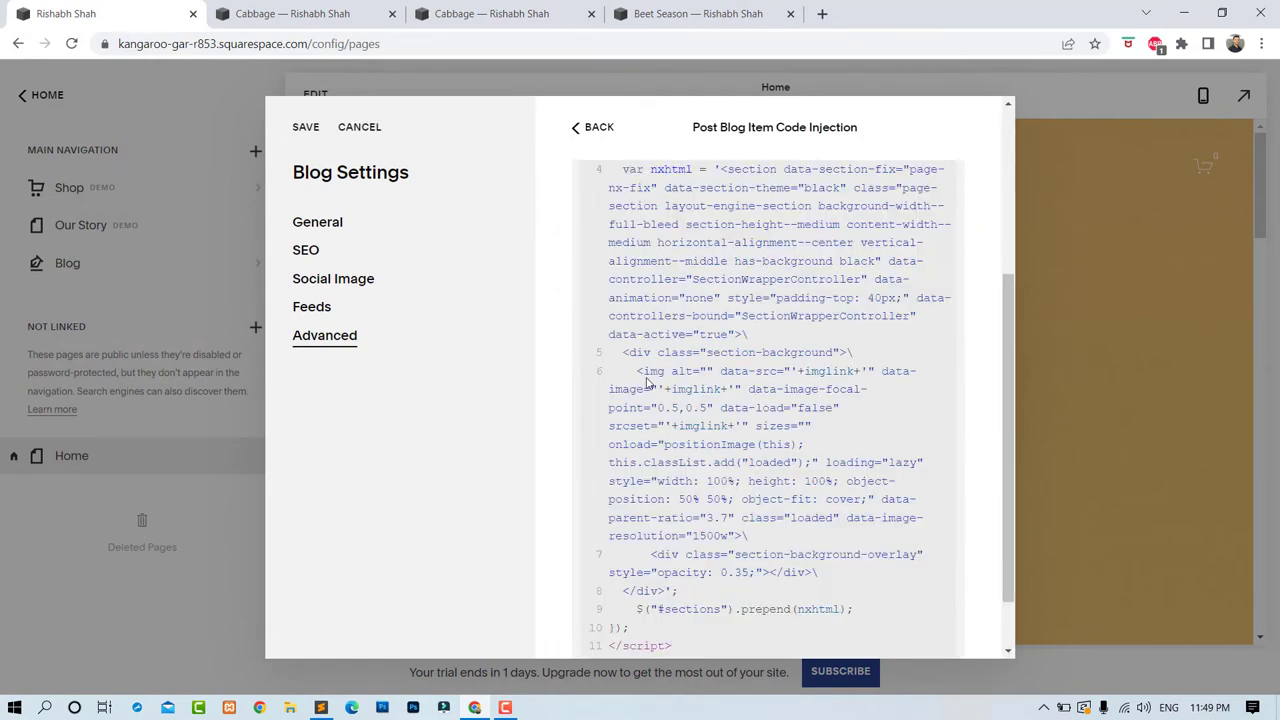
click(300, 128)
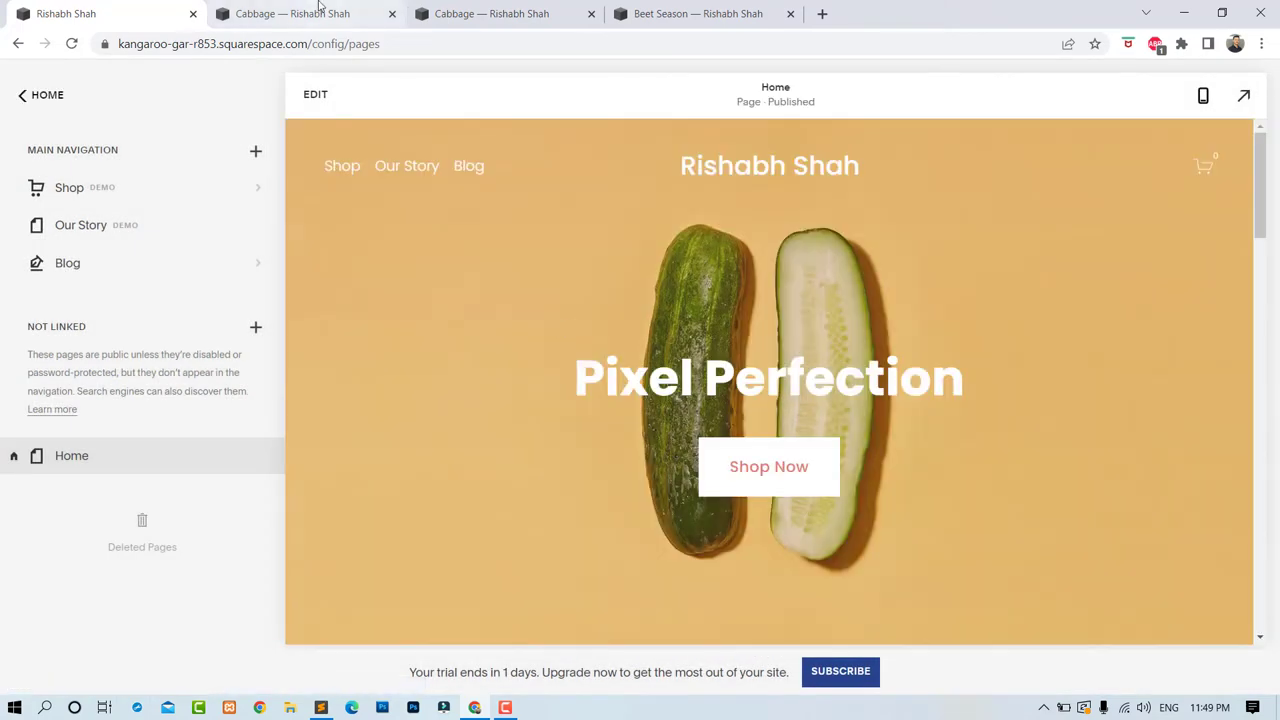
Reload the Cabbage post to confirm its banner above the title, then open the Blog listing
click(321, 15)
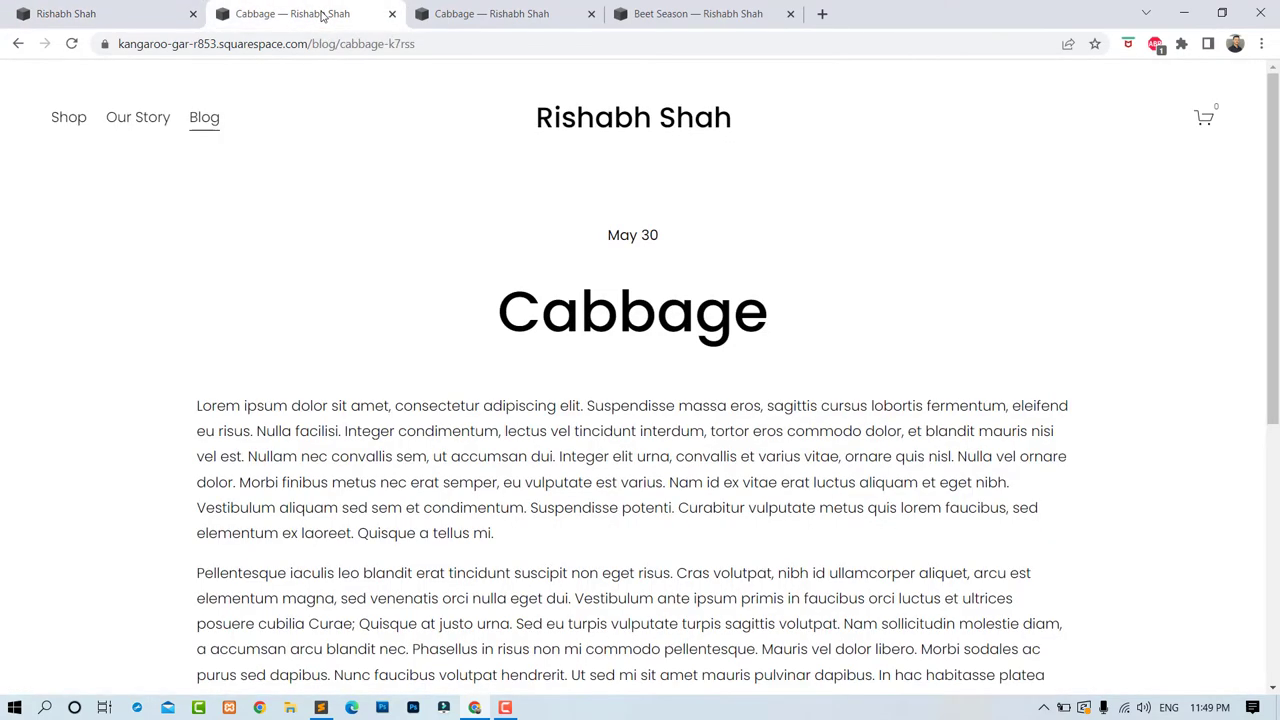
click(72, 44)
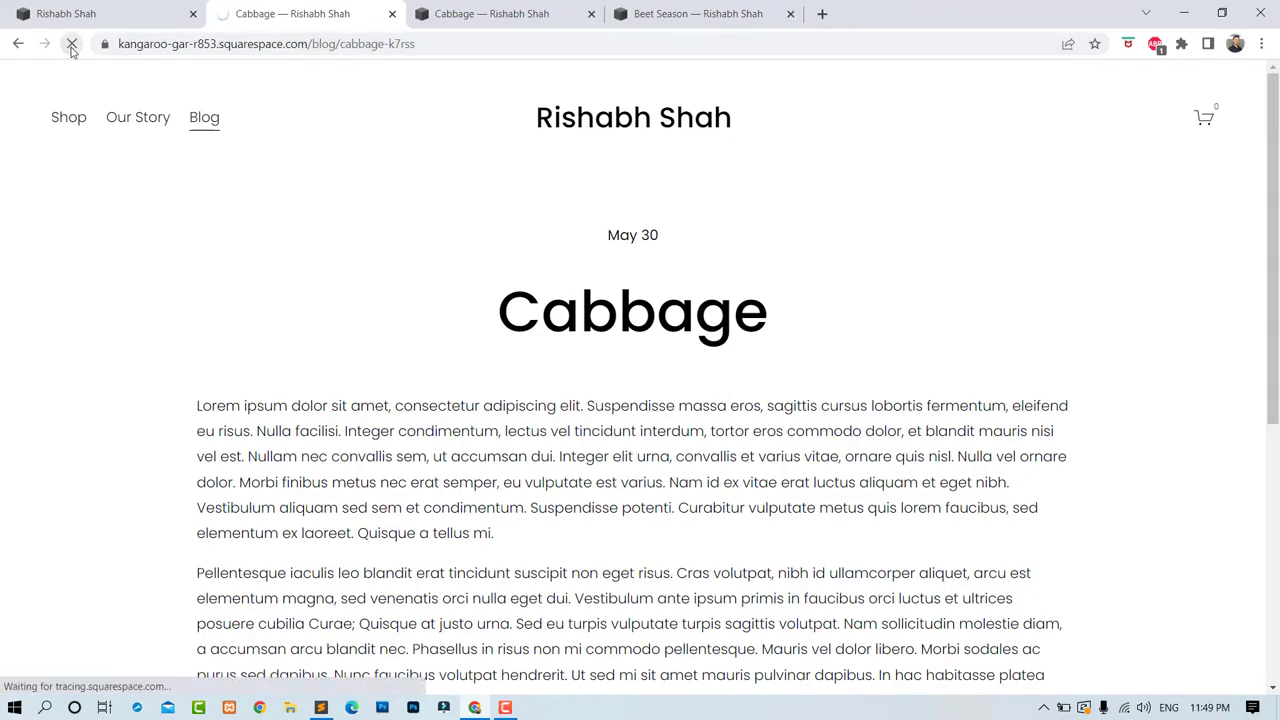
scroll(596, 243, down, 4)
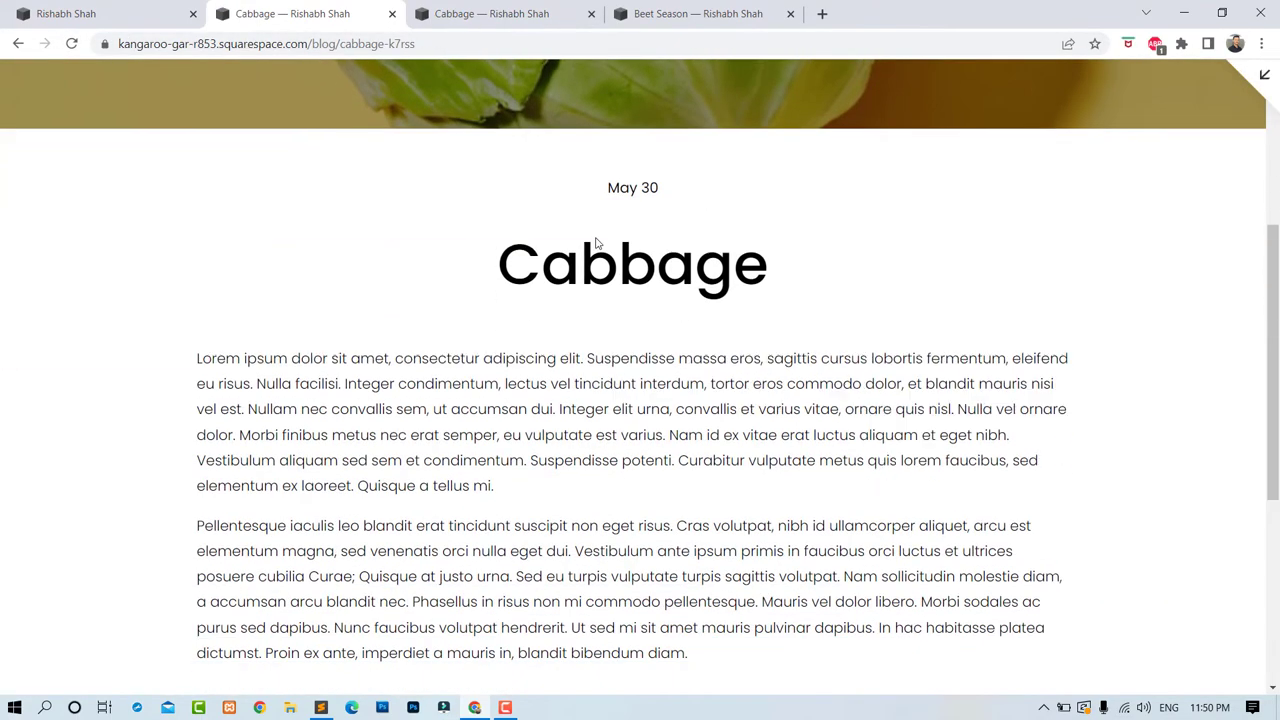
scroll(596, 243, down, 4)
scroll(596, 243, up, 10)
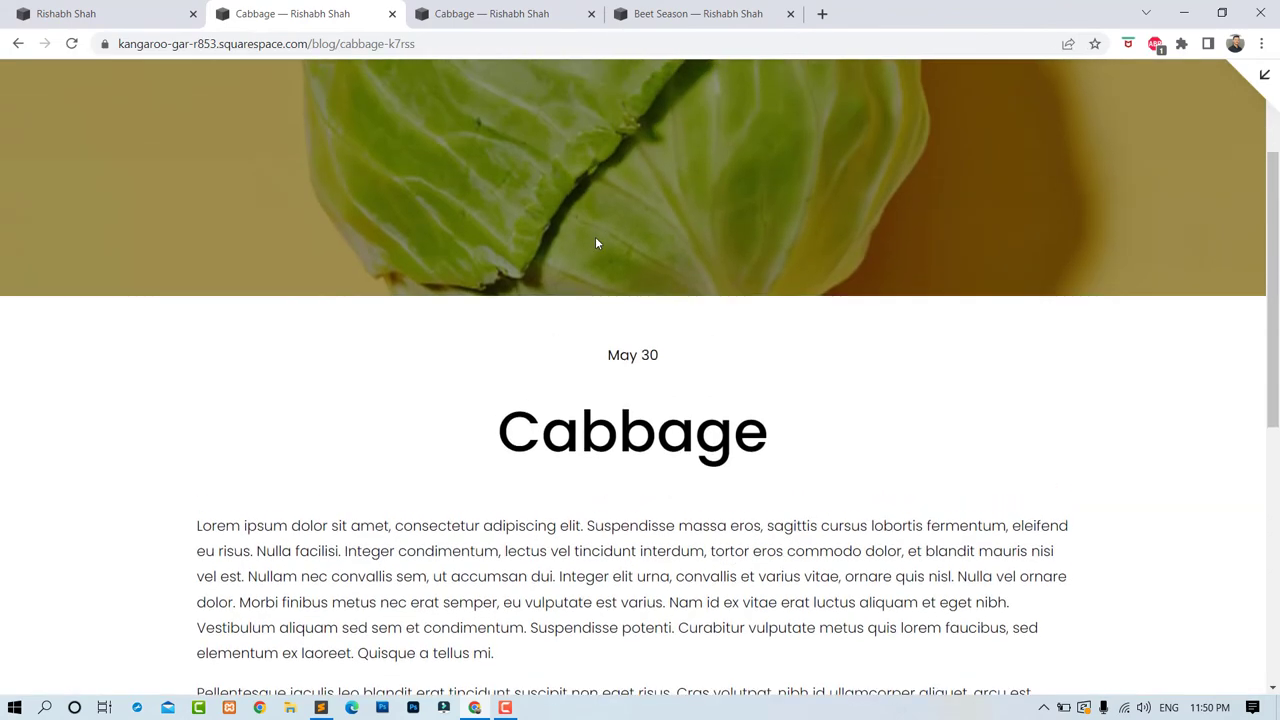
click(207, 119)
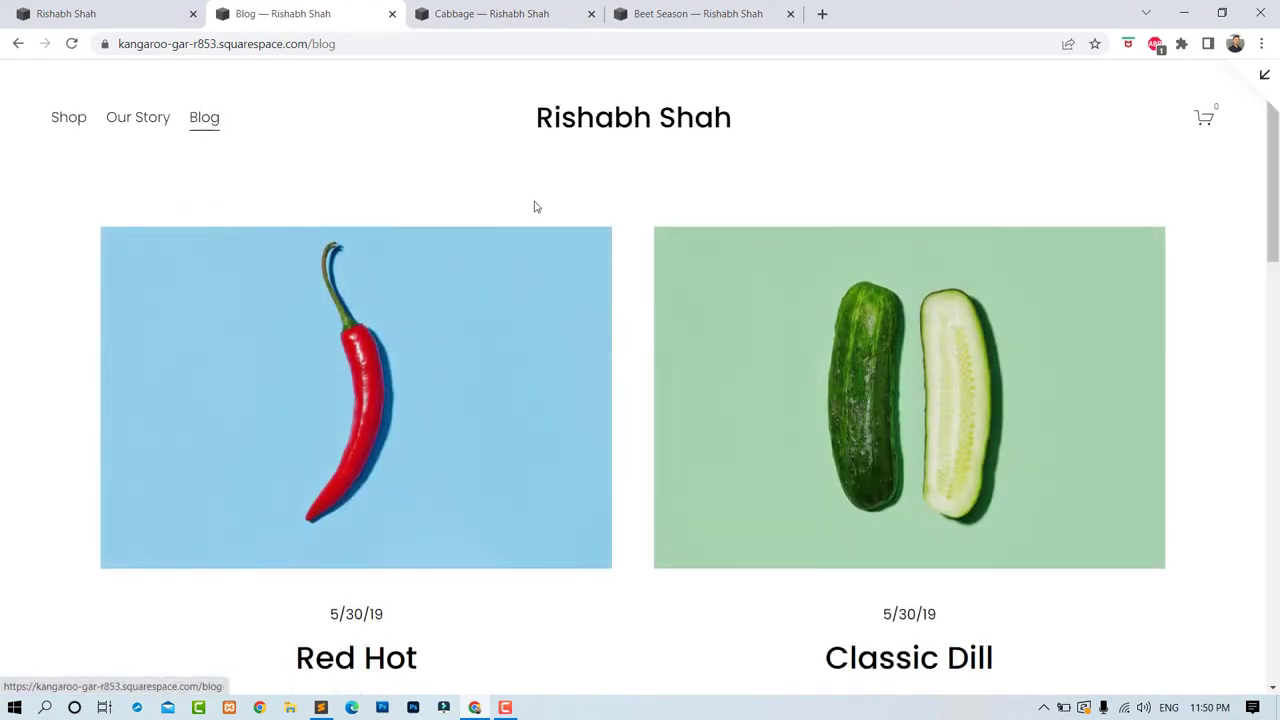
Open the Behind the Brine post and scroll it to check the brine-jar banner
scroll(437, 177, down, 10)
scroll(437, 177, down, 3)
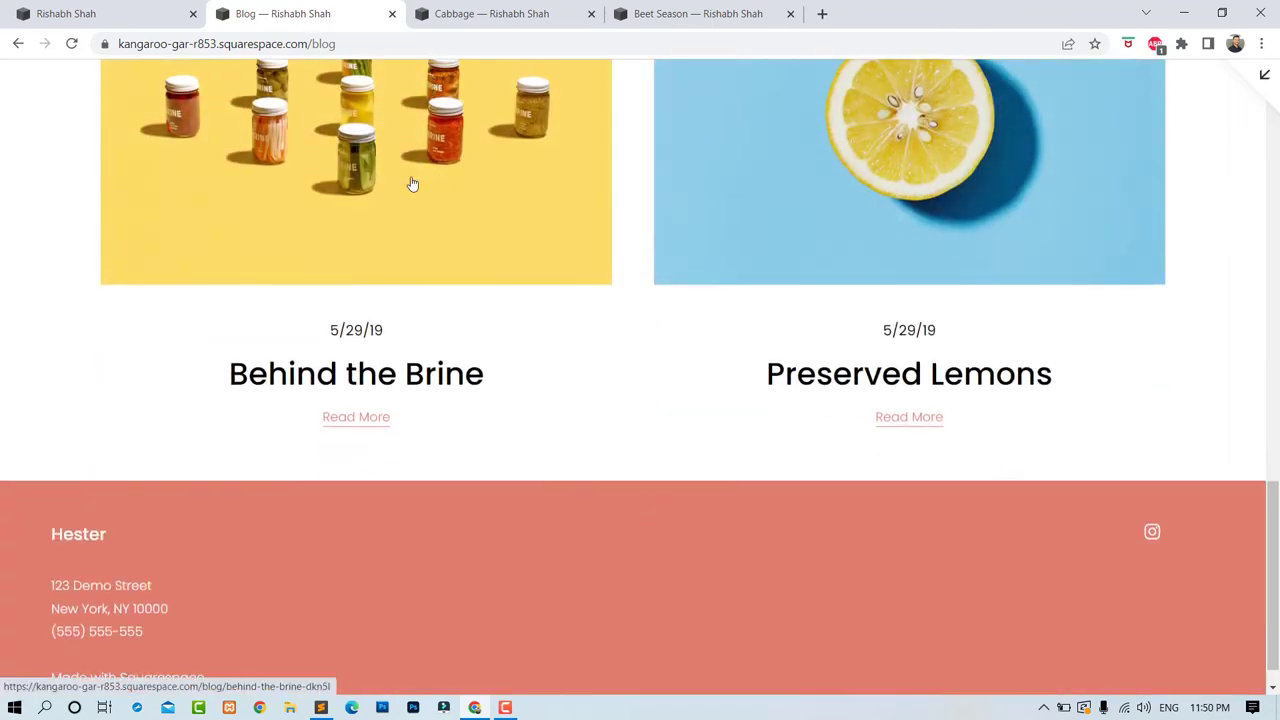
click(412, 184)
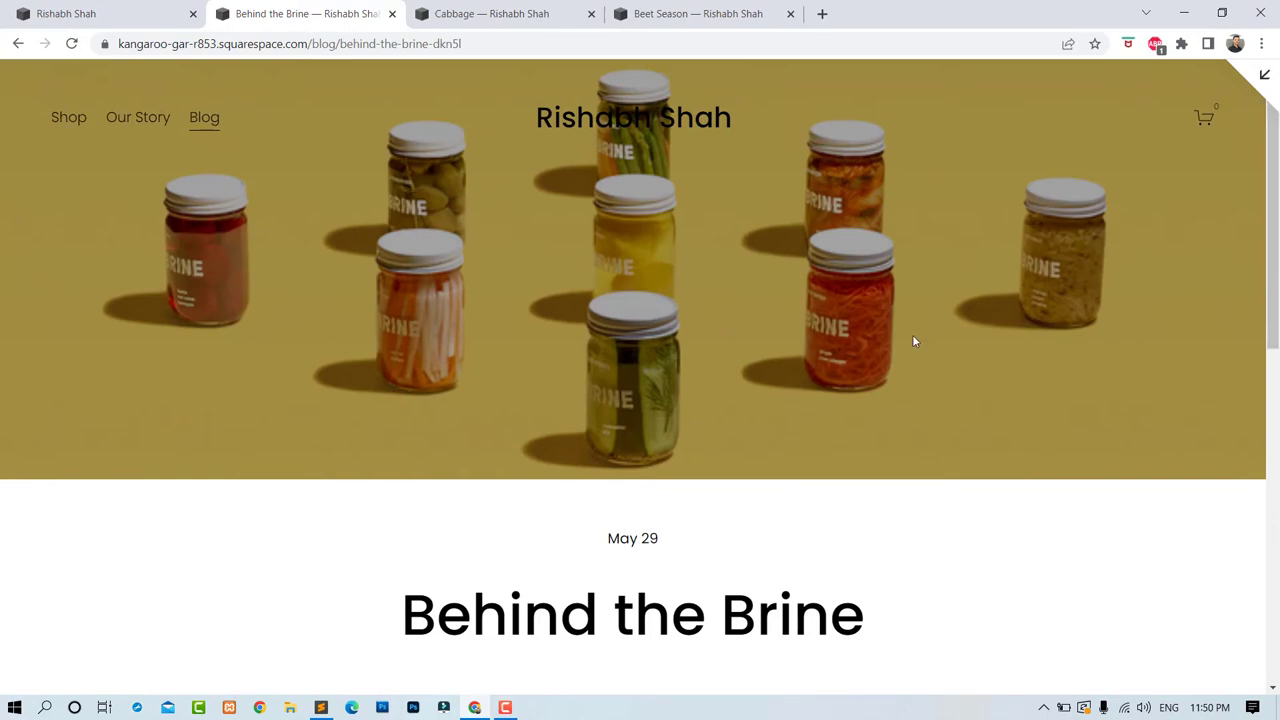
scroll(913, 341, down, 4)
scroll(913, 341, down, 2)
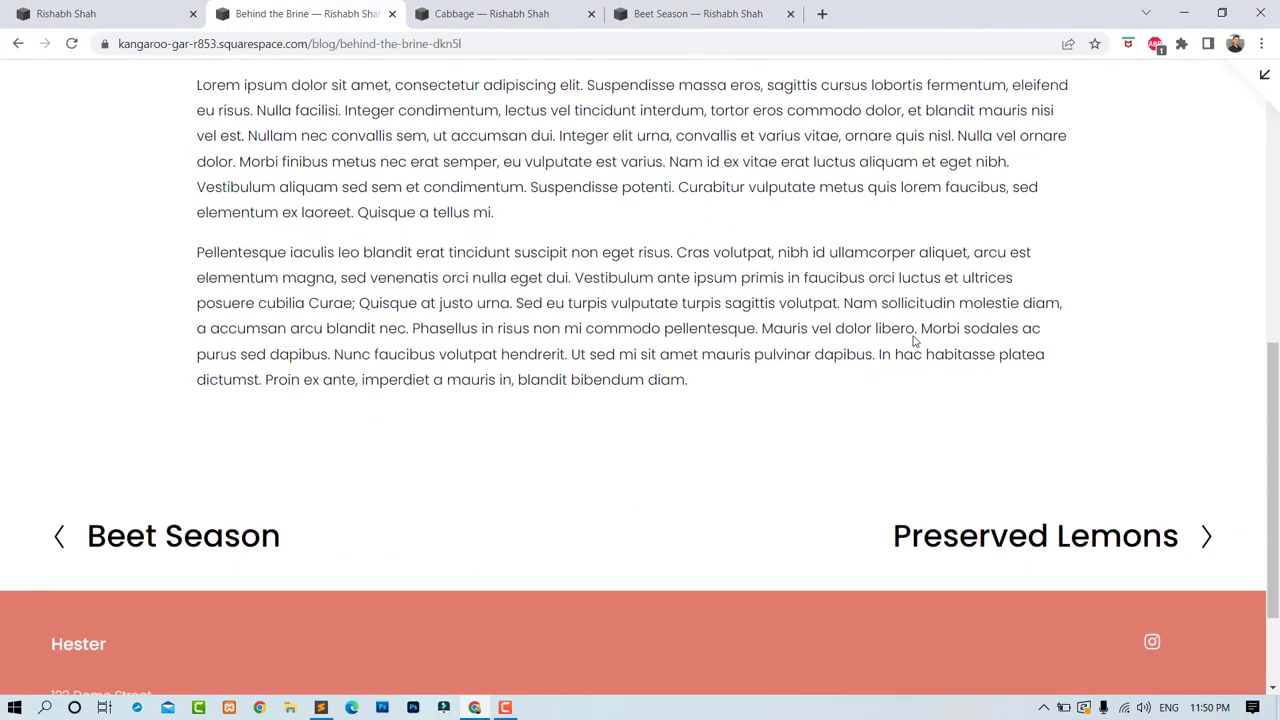
scroll(913, 341, up, 6)
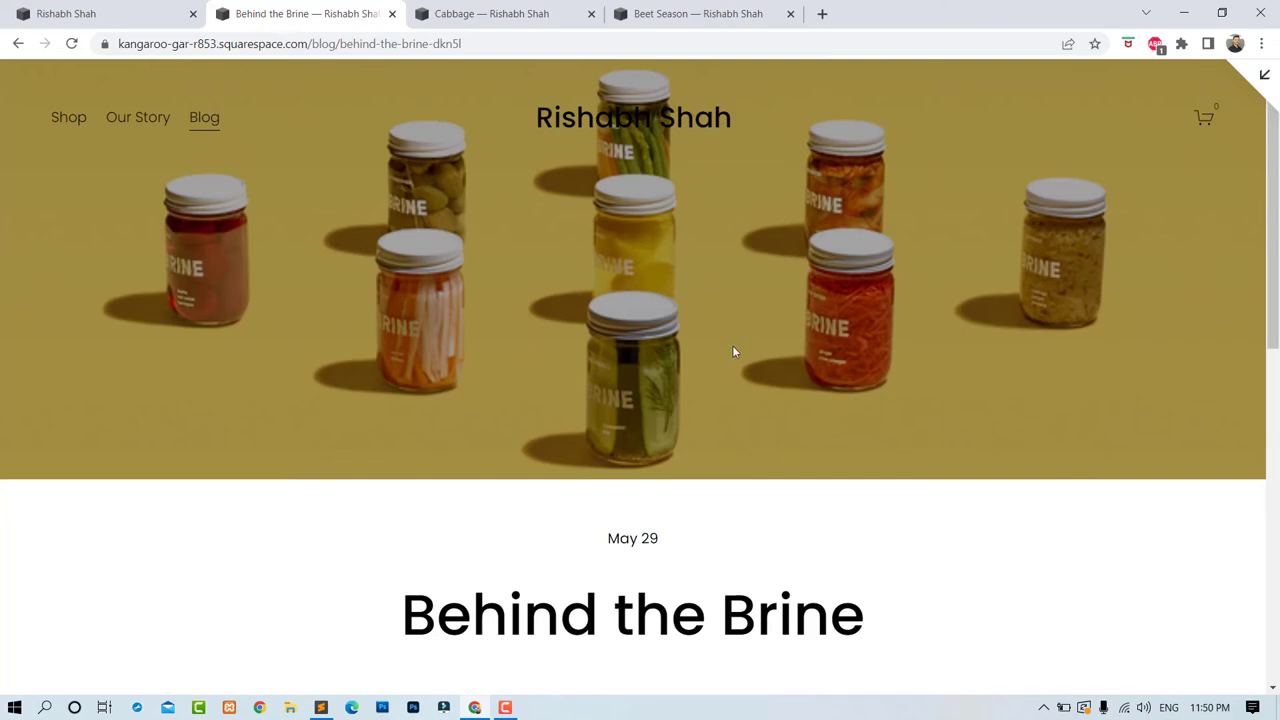
scroll(858, 310, down, 5)
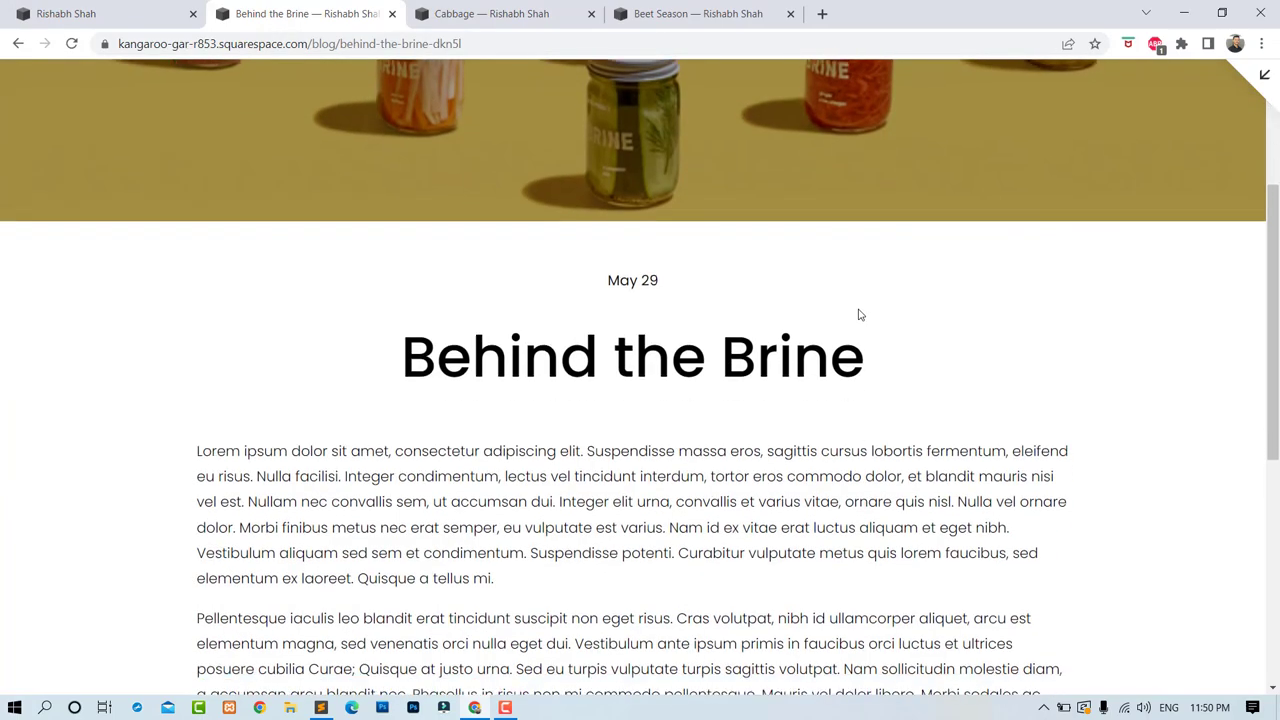
scroll(858, 315, down, 3)
scroll(858, 315, up, 7)
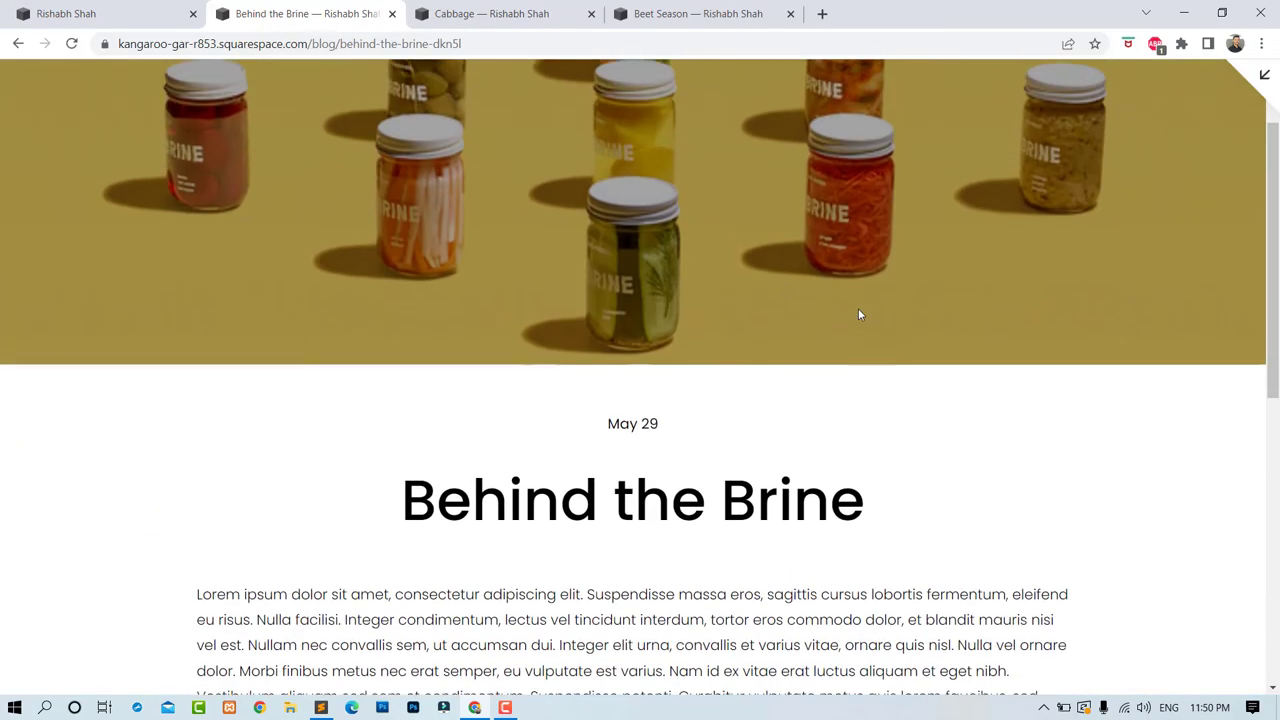
scroll(718, 368, up, 1)
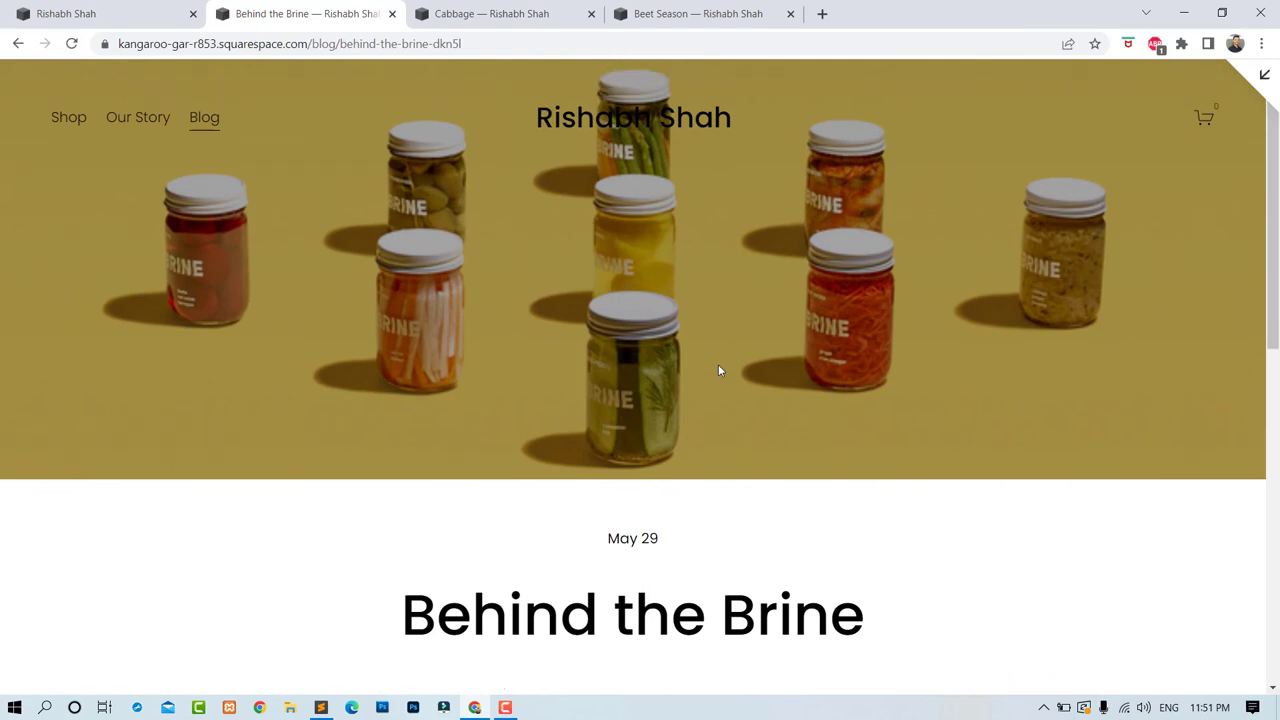